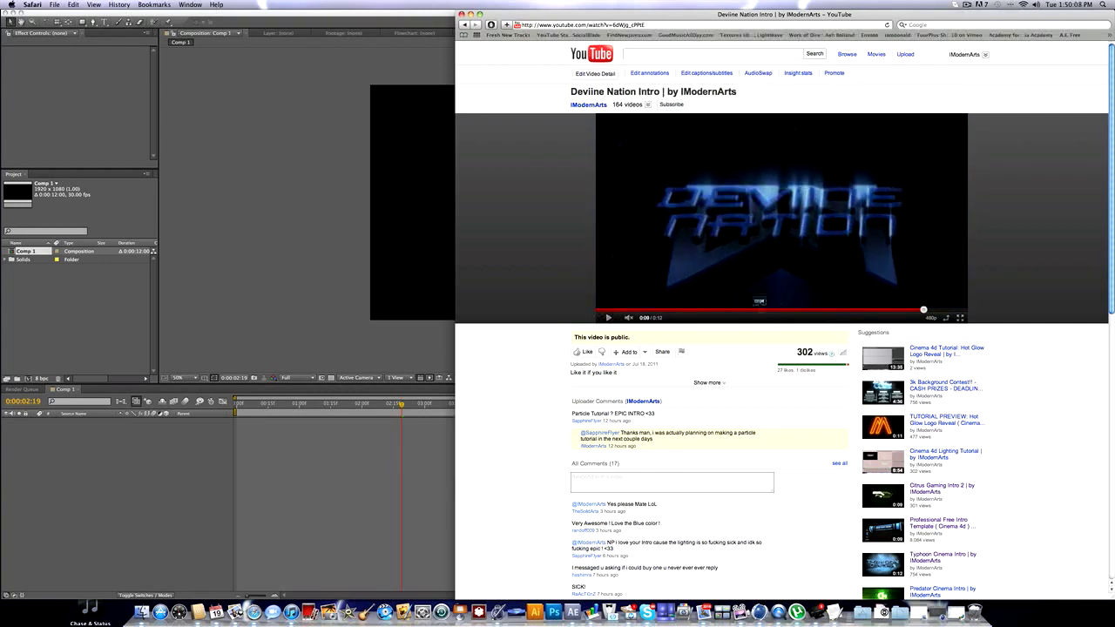
Examine the particle background in the Deviine Nation Intro reference video and switch back to After Effects.
{"action": "left_click", "coordinate": [763, 306]}
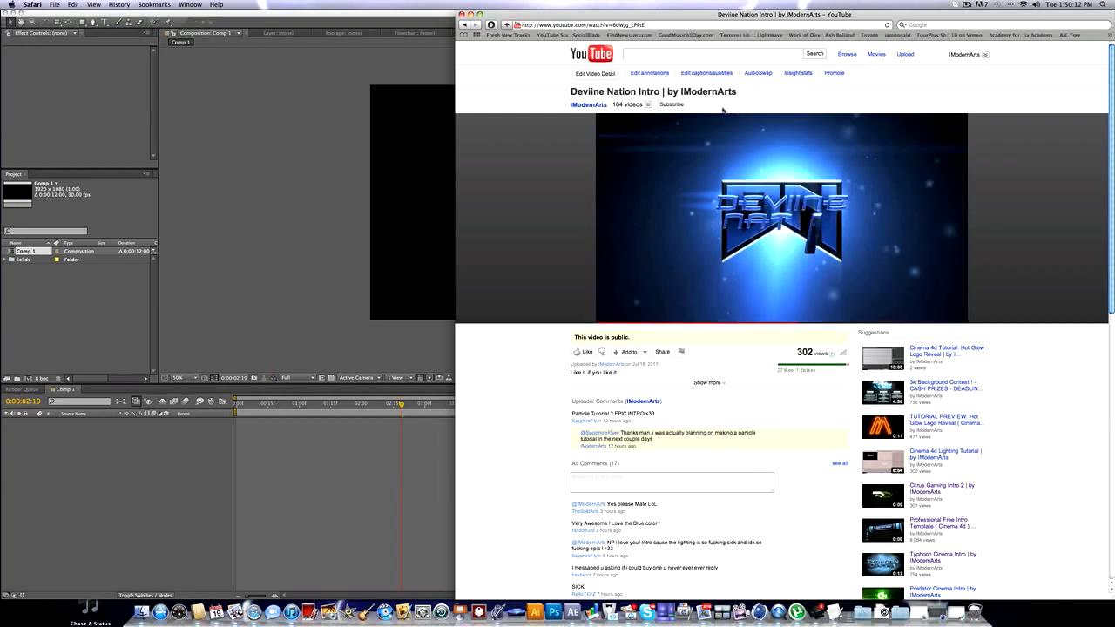
{"action": "mouse_move", "coordinate": [693, 130]}
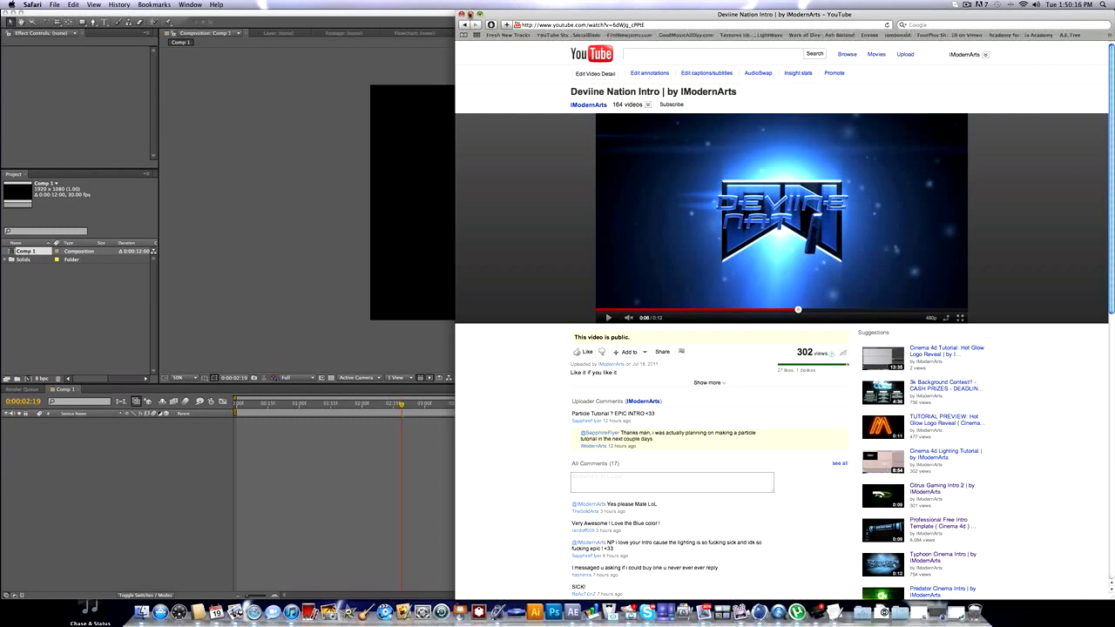
{"action": "left_click", "coordinate": [470, 14]}
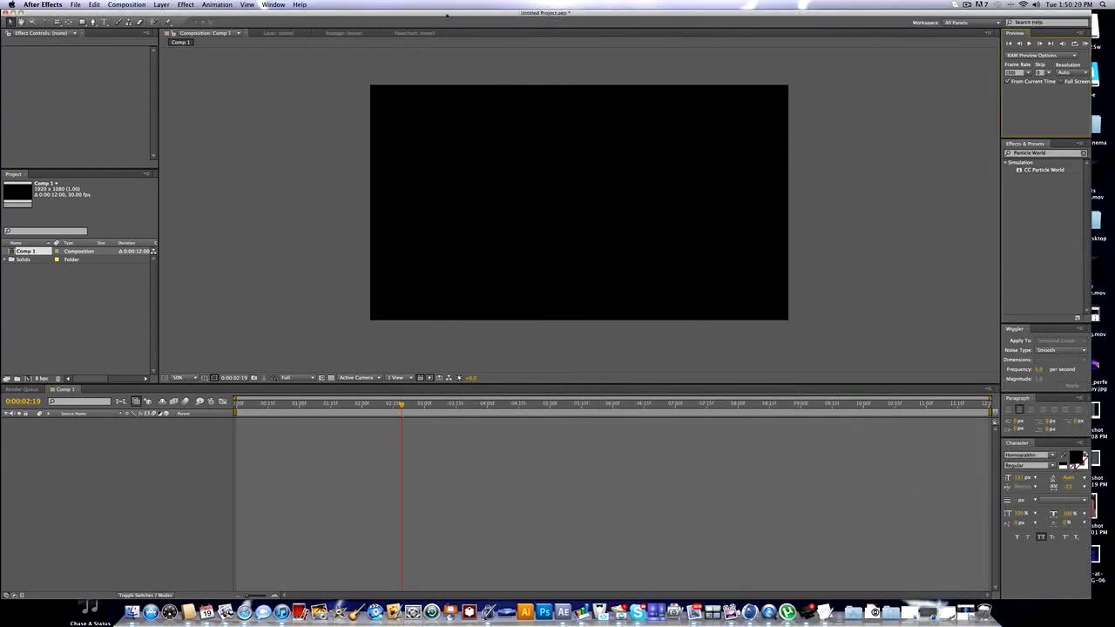
Create a new 1920 x 1080 px composition at 30 frames per second with a duration of 0:00:12:00.
{"action": "left_click", "coordinate": [122, 4]}
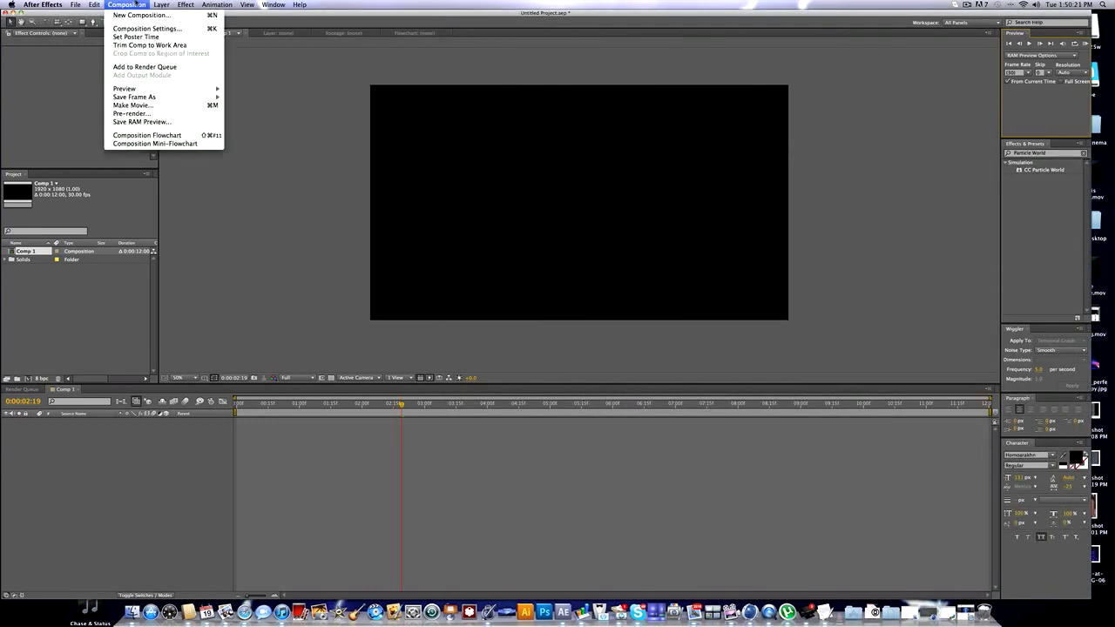
{"action": "left_click", "coordinate": [142, 15]}
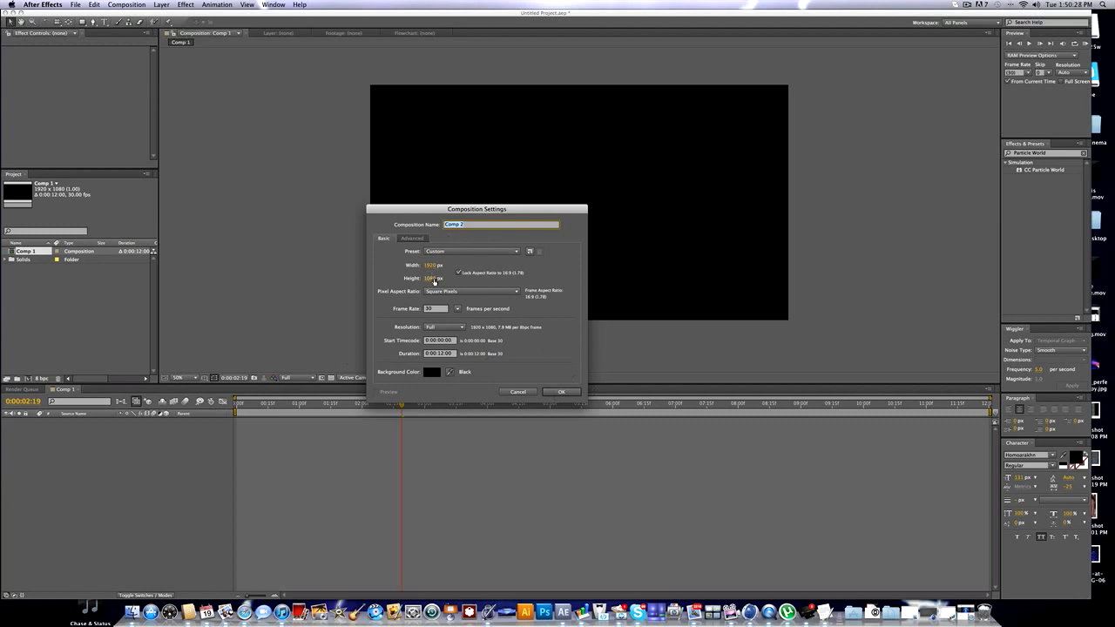
{"action": "left_click", "coordinate": [570, 394]}
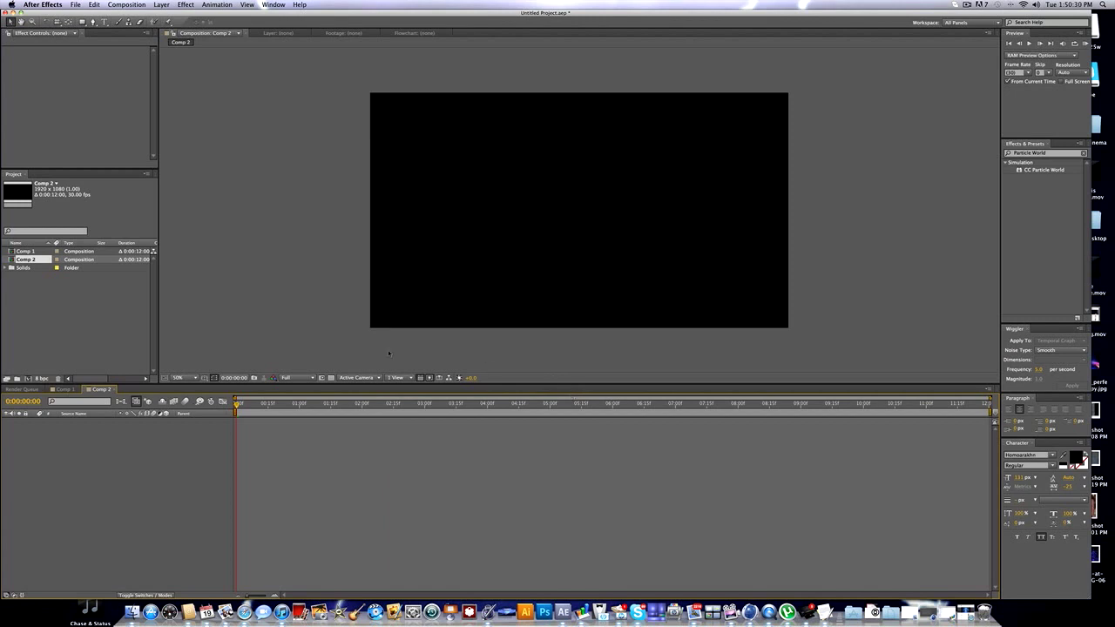
Add a comp-sized black solid layer to the new composition and move the current time to 0:00:07:01.
{"action": "right_click", "coordinate": [124, 448]}
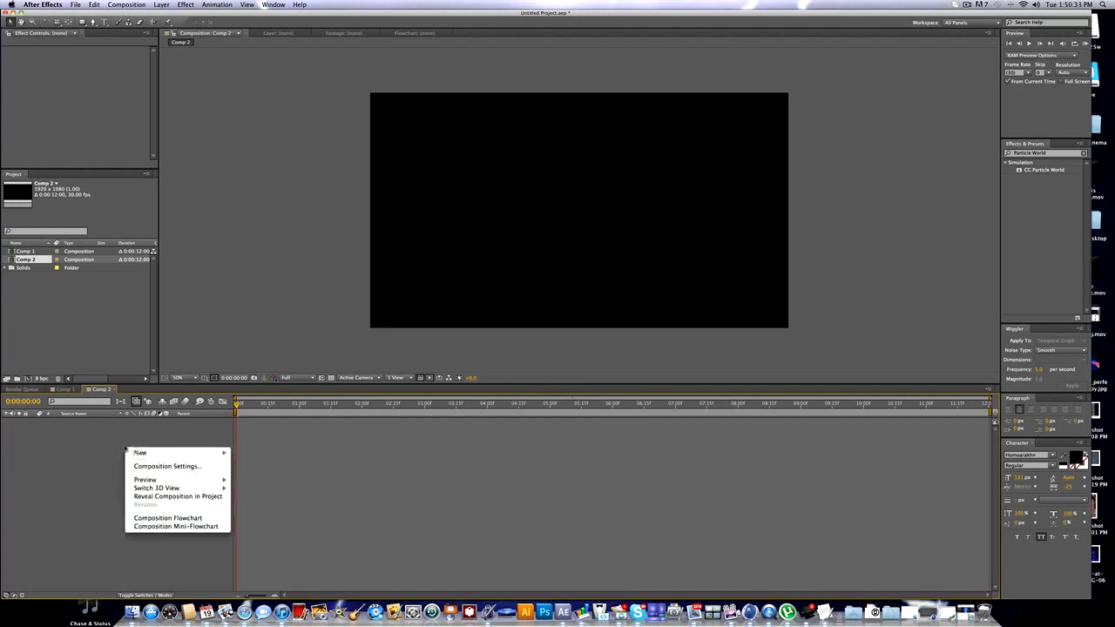
{"action": "mouse_move", "coordinate": [137, 453]}
{"action": "left_click", "coordinate": [309, 476]}
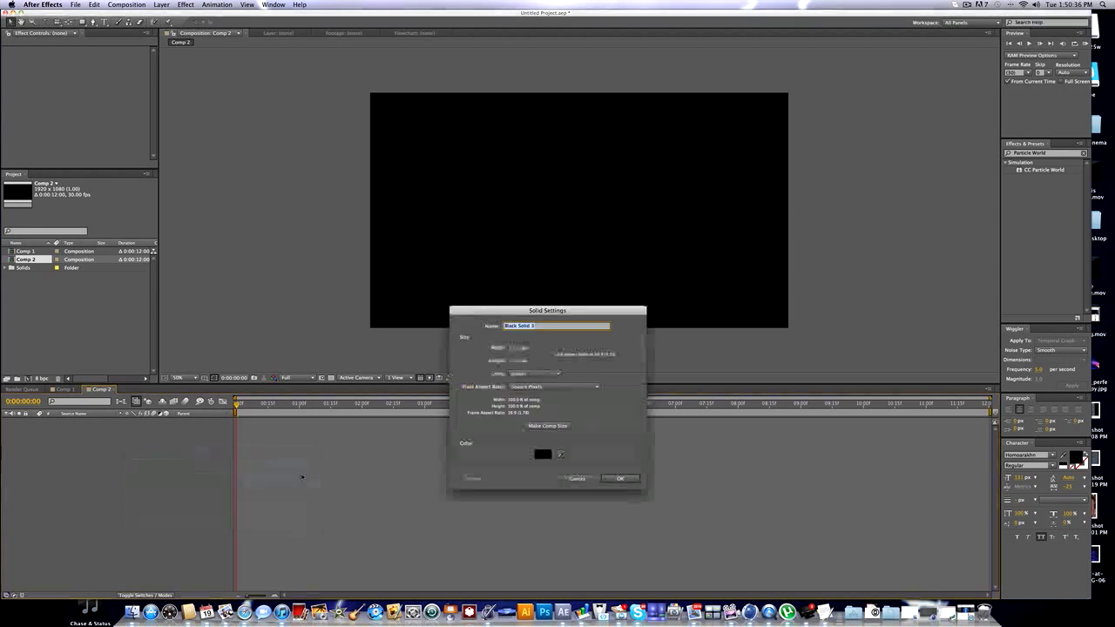
{"action": "left_click", "coordinate": [619, 478]}
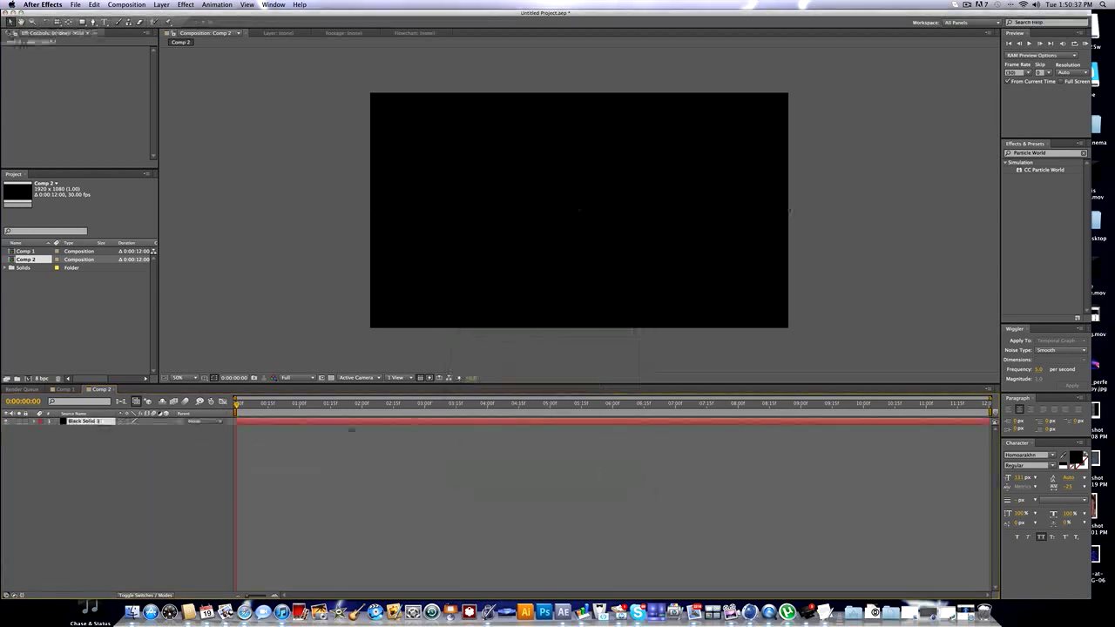
{"action": "left_click_drag", "start_coordinate": [823, 404], "coordinate": [678, 404]}
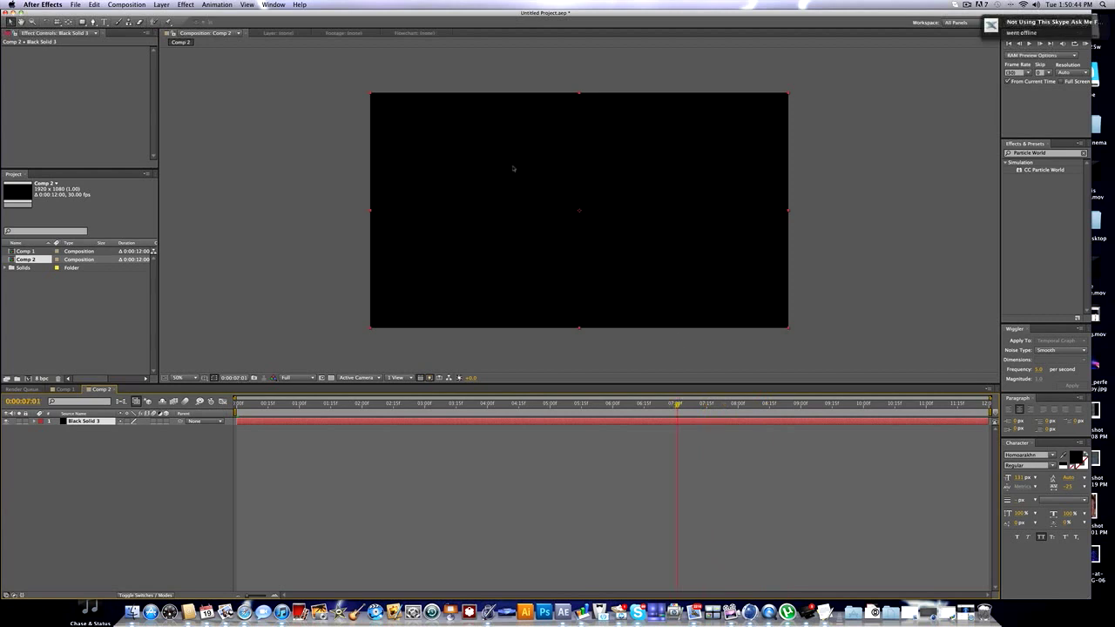
Apply the CC Particle World simulation effect to the black solid.
{"action": "left_click", "coordinate": [186, 4]}
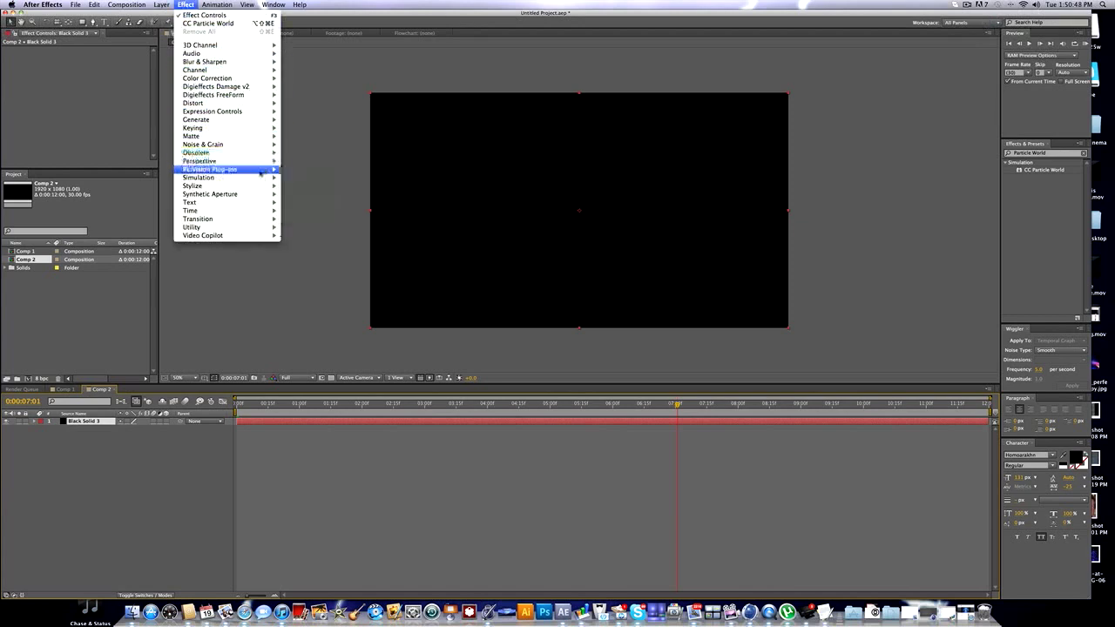
{"action": "mouse_move", "coordinate": [256, 178]}
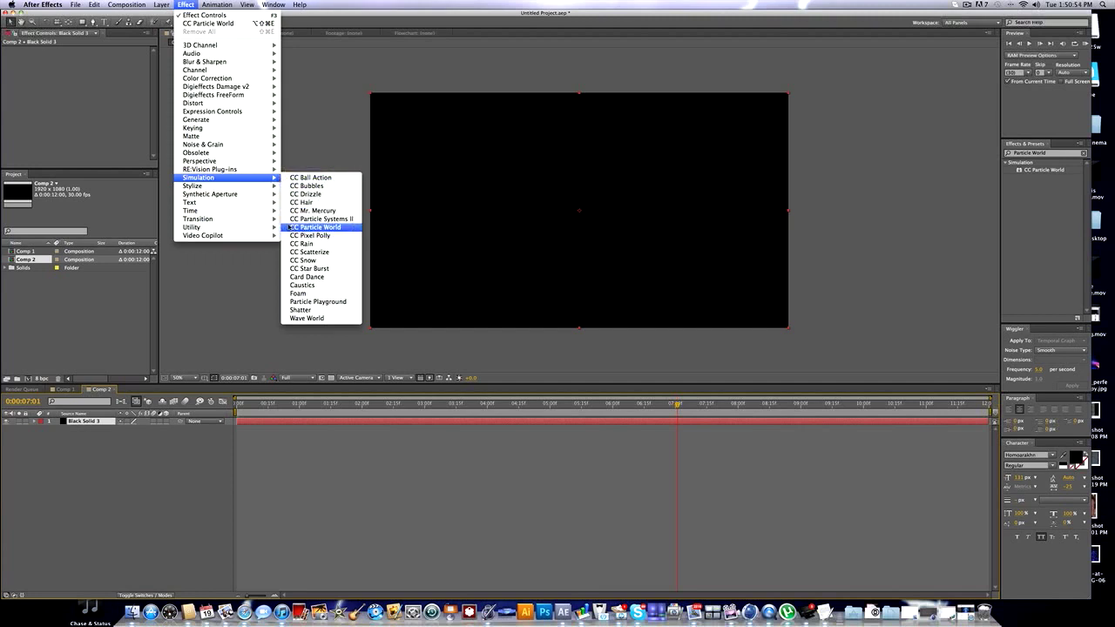
{"action": "left_click", "coordinate": [289, 228]}
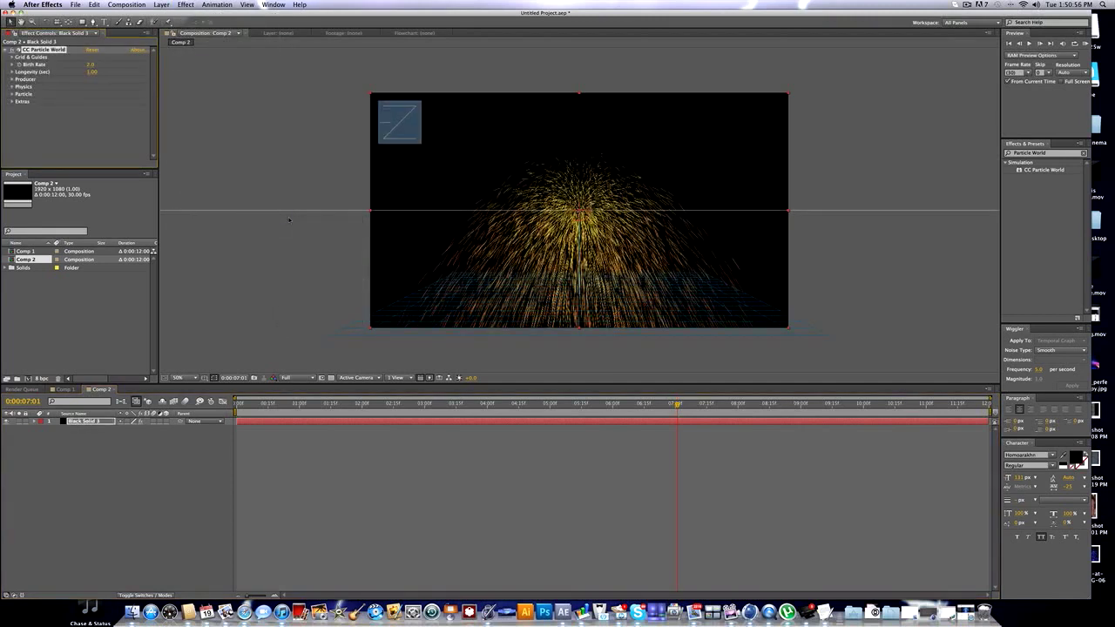
Scrub through the default particle animation and compare it with the reference video in Safari.
{"action": "left_click_drag", "start_coordinate": [442, 403], "coordinate": [698, 374]}
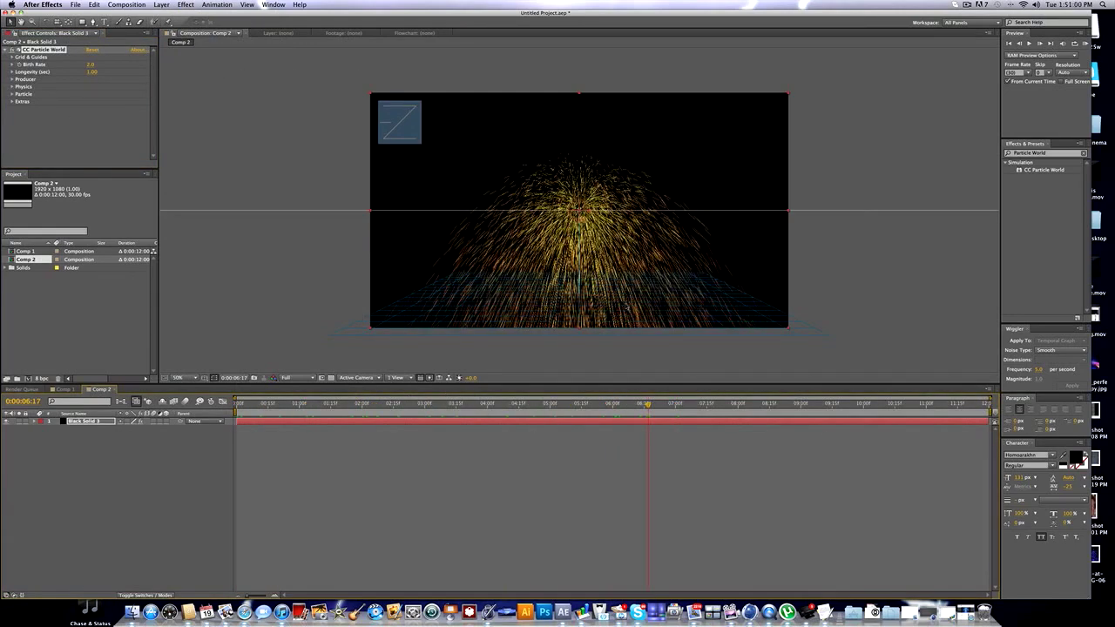
{"action": "left_click", "coordinate": [963, 612]}
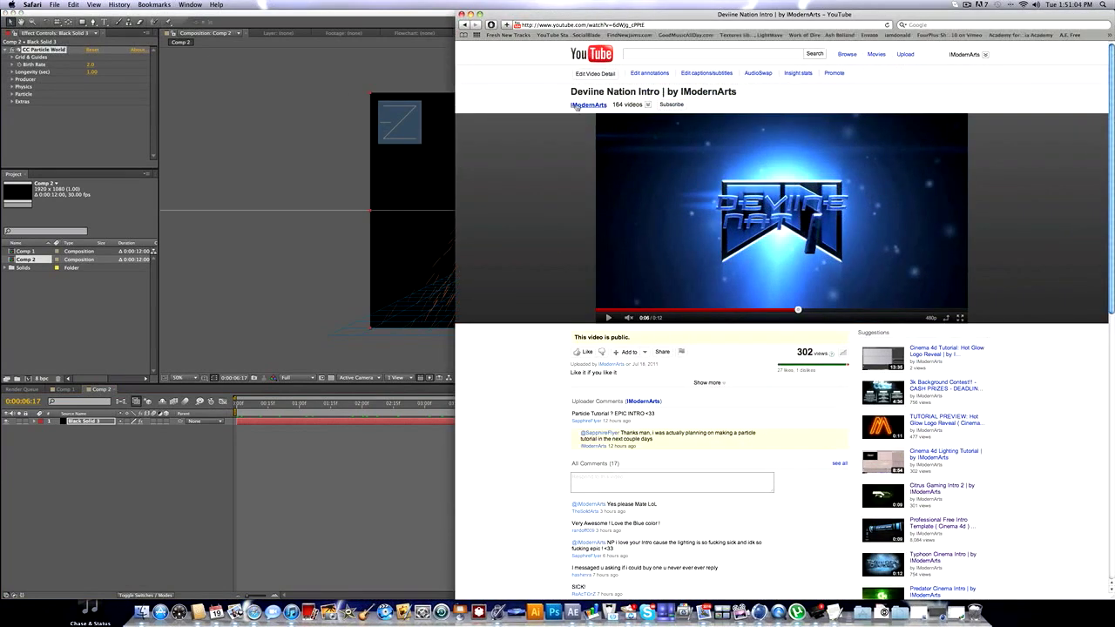
{"action": "left_click", "coordinate": [332, 65]}
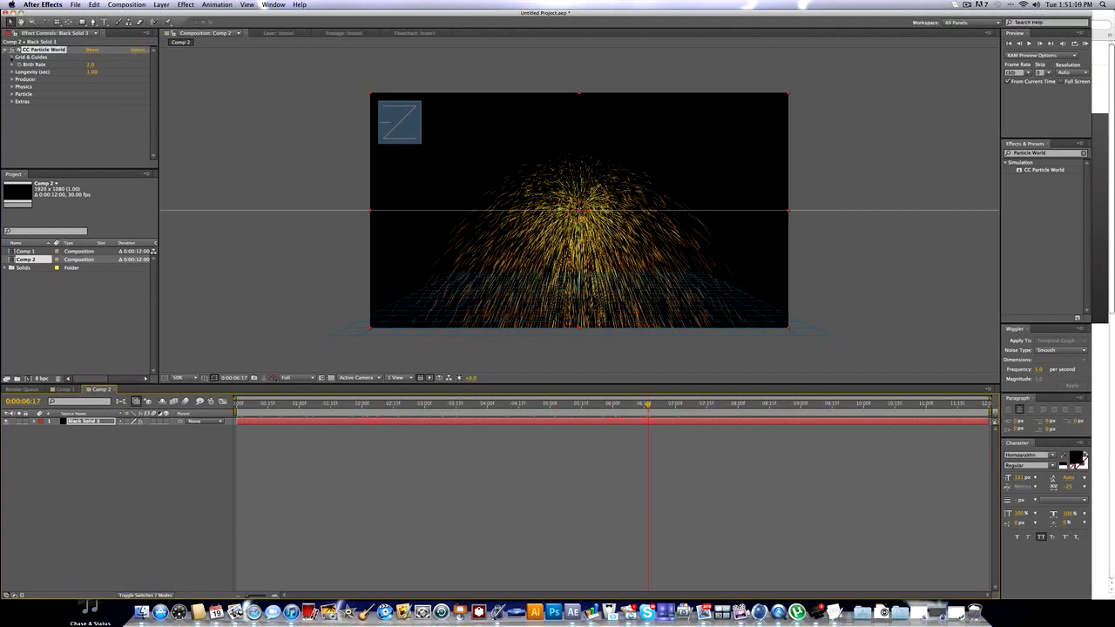
Turn off the Horizon and Grid guides of CC Particle World and open its Particle settings.
{"action": "left_click", "coordinate": [11, 57]}
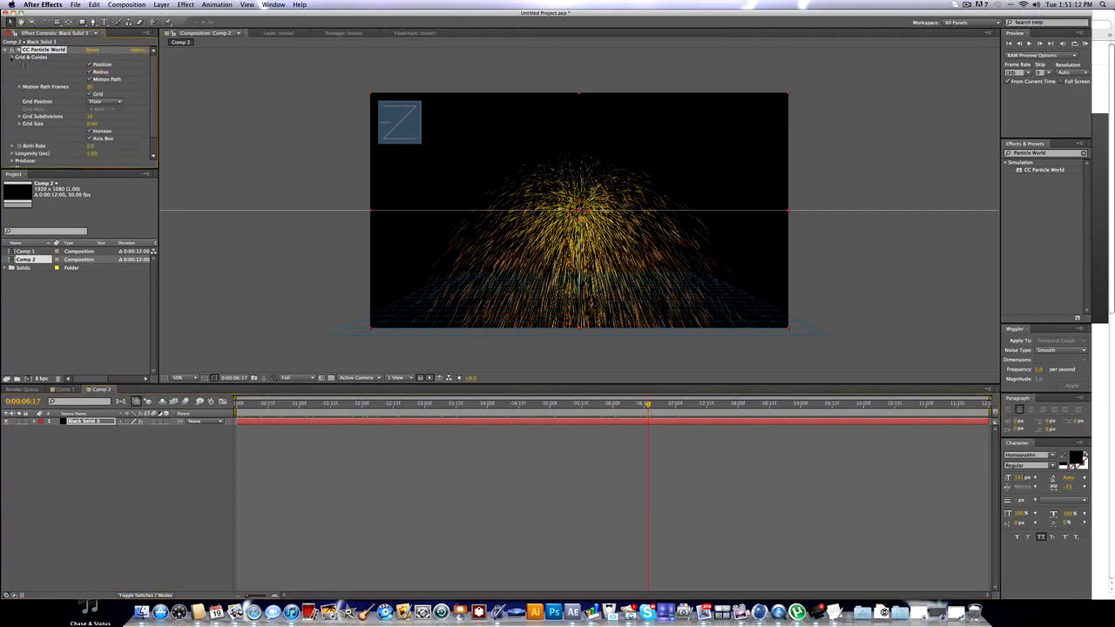
{"action": "left_click", "coordinate": [89, 130]}
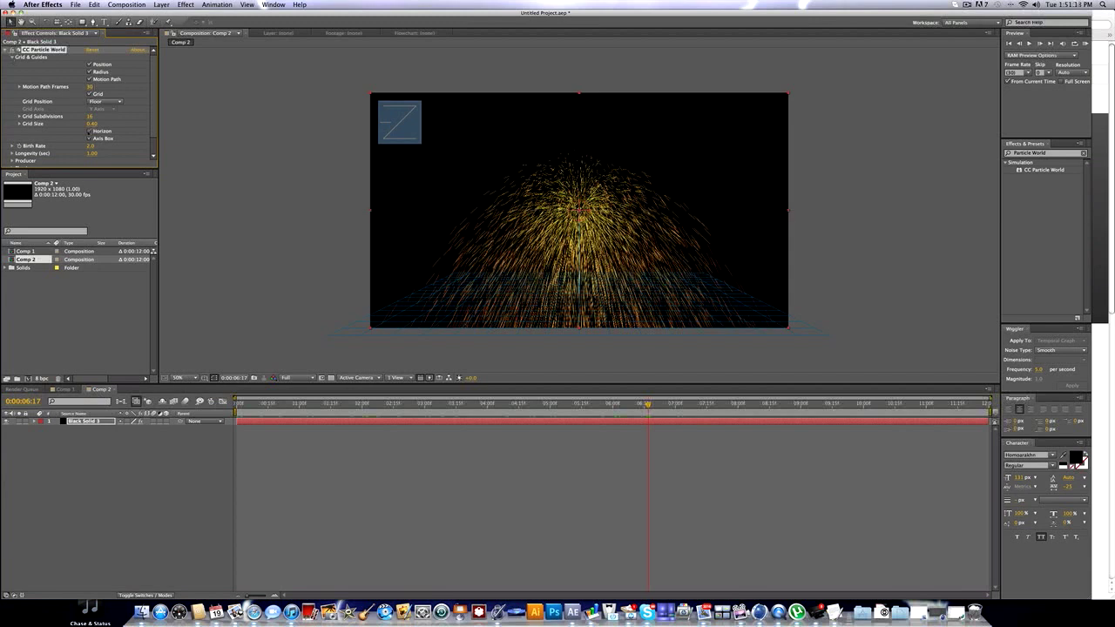
{"action": "left_click", "coordinate": [90, 93]}
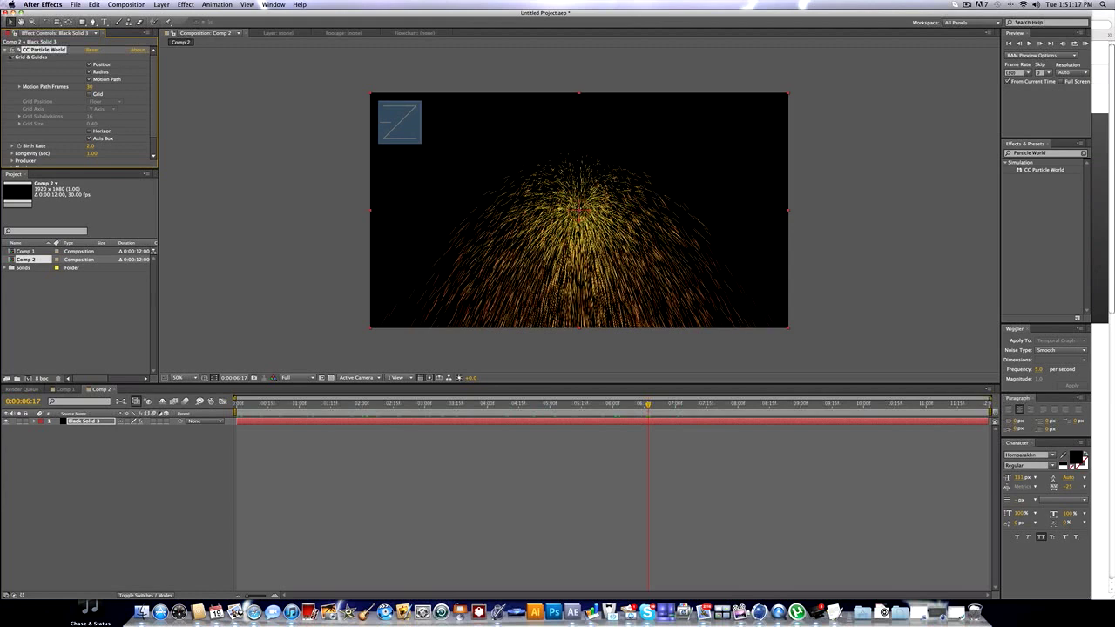
{"action": "left_click", "coordinate": [12, 56]}
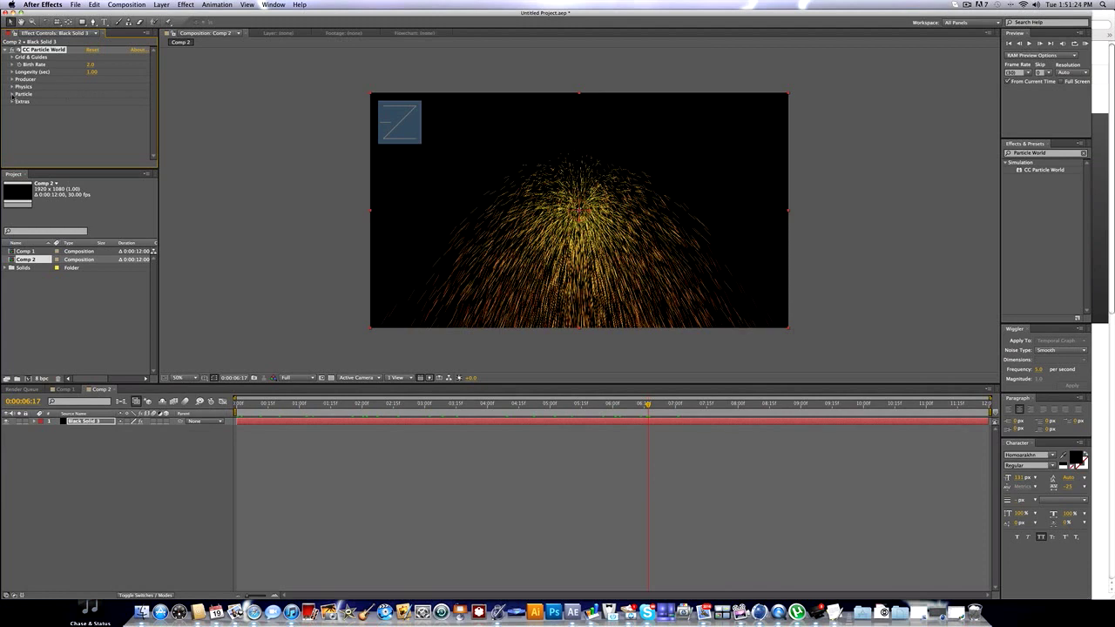
{"action": "left_click", "coordinate": [12, 94]}
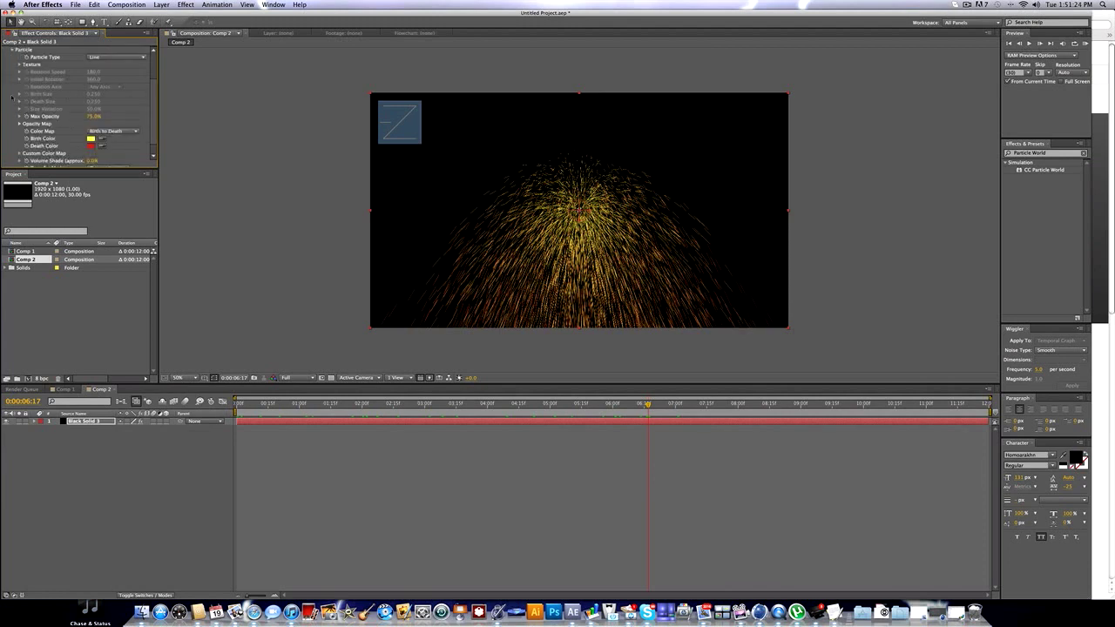
Try Star, Motion Polygon and Cube as the particle type.
{"action": "left_click", "coordinate": [121, 57]}
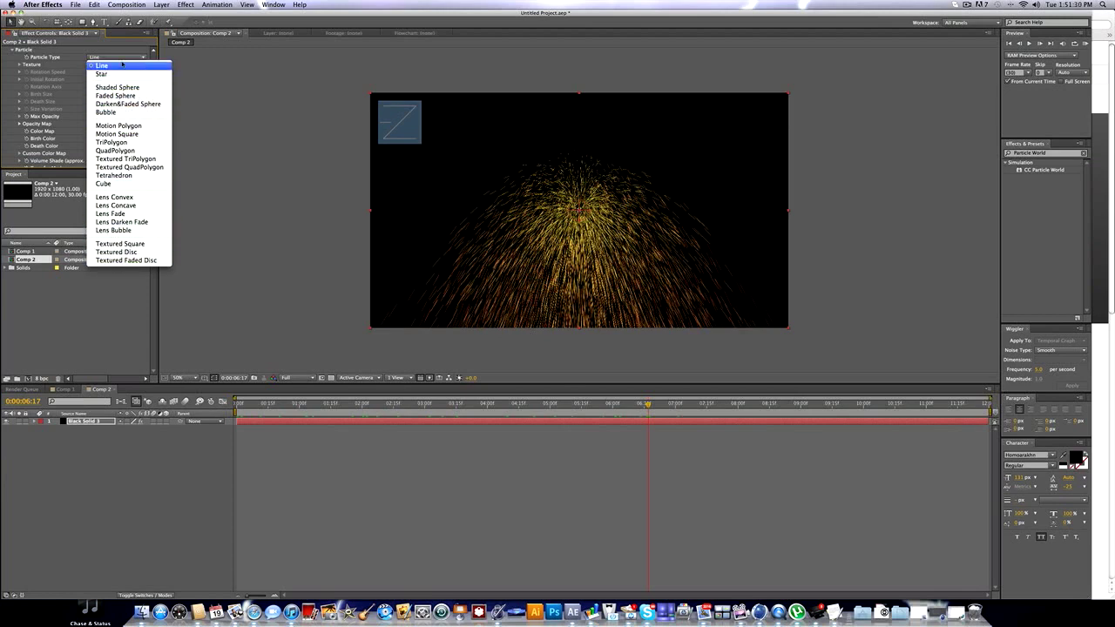
{"action": "left_click", "coordinate": [111, 75]}
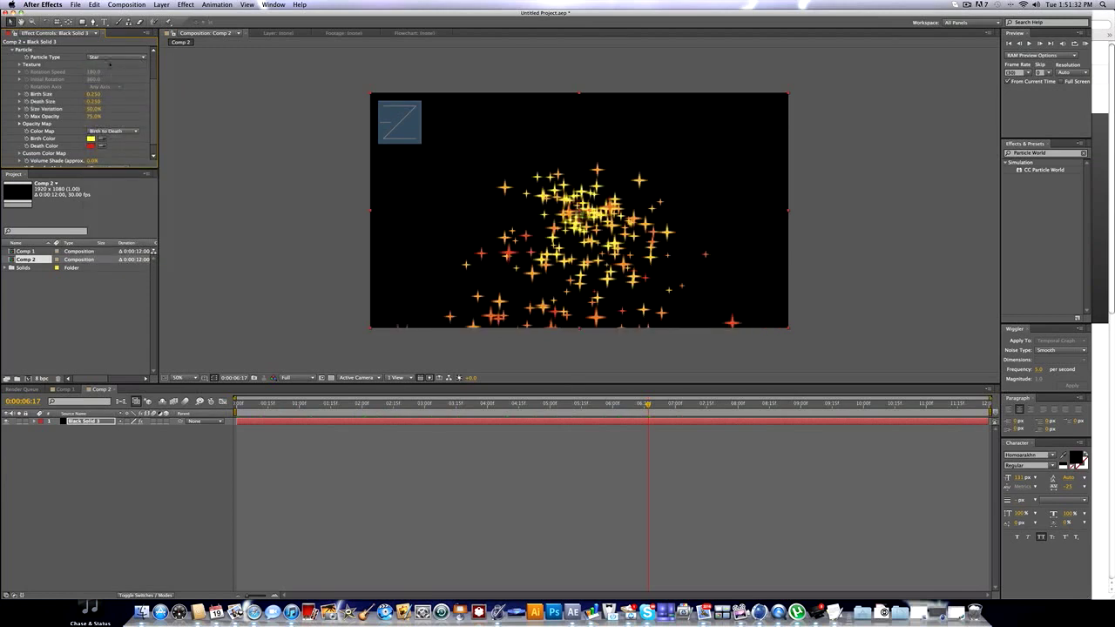
{"action": "left_click", "coordinate": [108, 59]}
{"action": "left_click", "coordinate": [108, 128]}
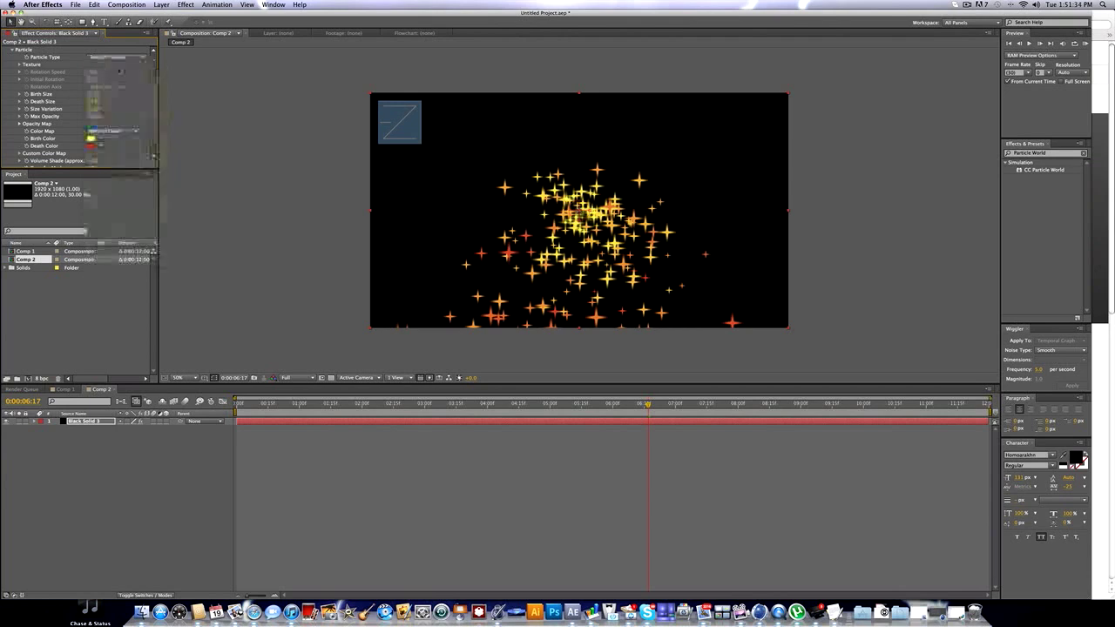
{"action": "left_click", "coordinate": [117, 57]}
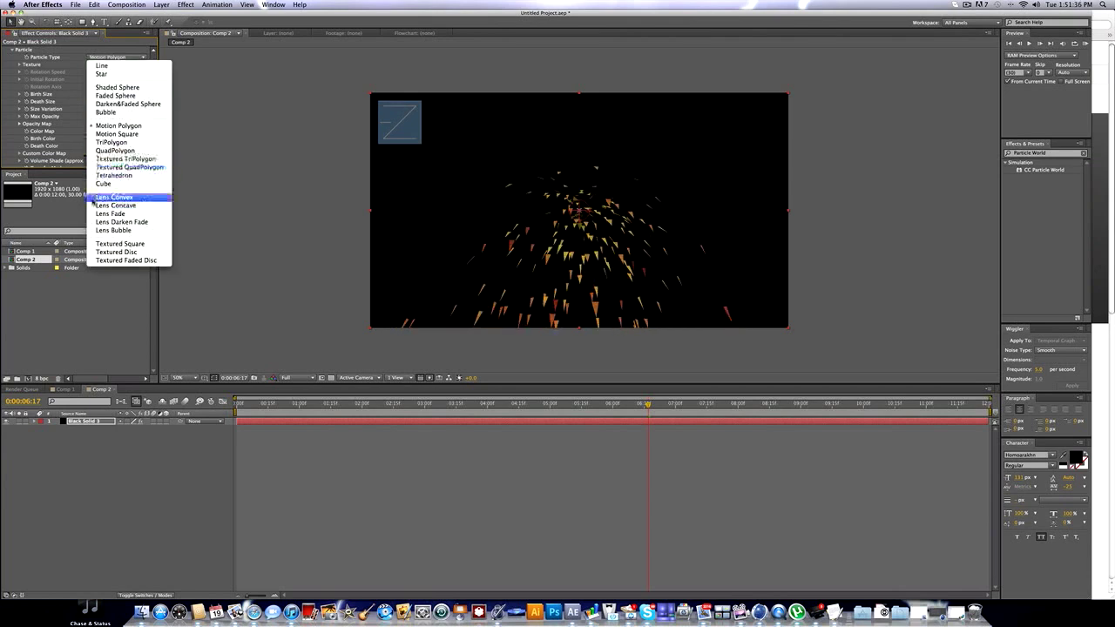
{"action": "left_click", "coordinate": [104, 184]}
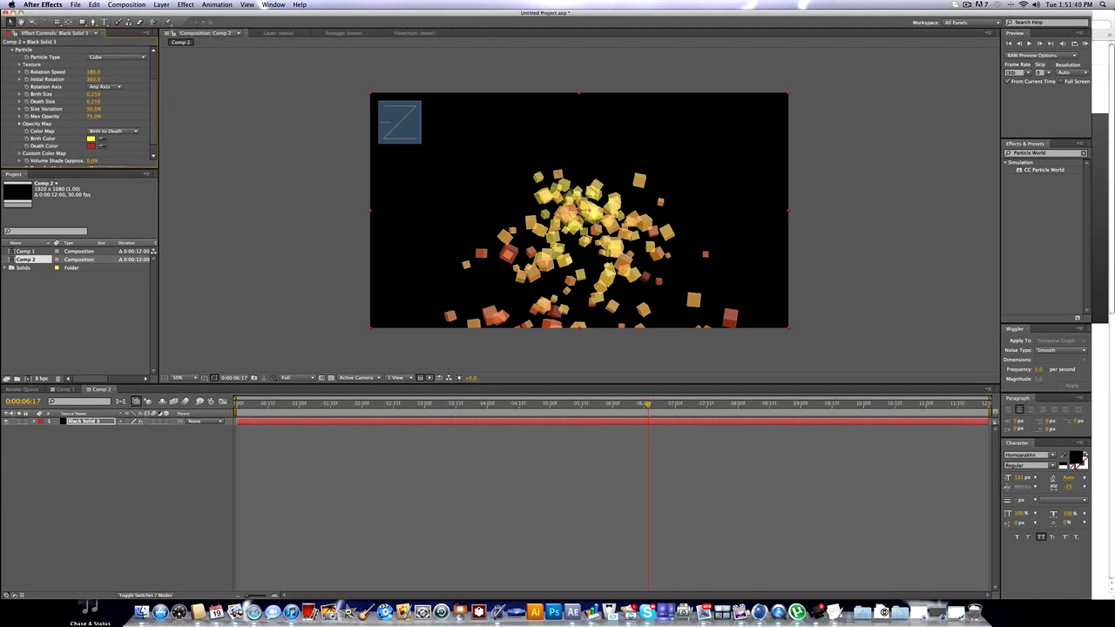
Set the particle type to Faded Sphere and preview the particle animation from the start of the composition.
{"action": "left_click", "coordinate": [129, 58]}
{"action": "left_click", "coordinate": [115, 96]}
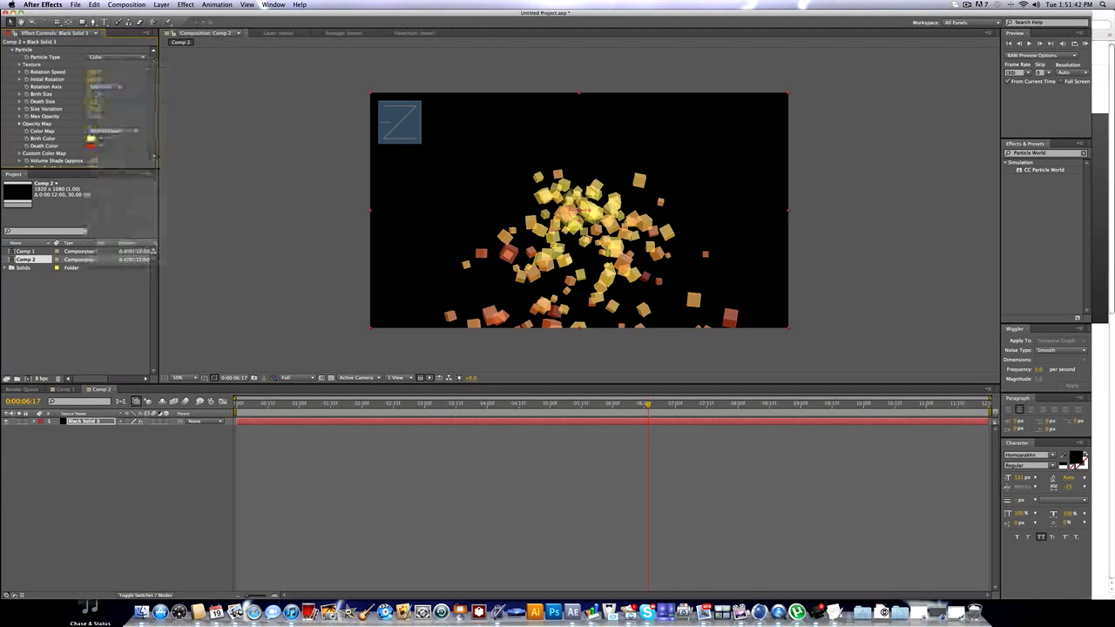
{"action": "left_click_drag", "start_coordinate": [647, 403], "coordinate": [529, 347]}
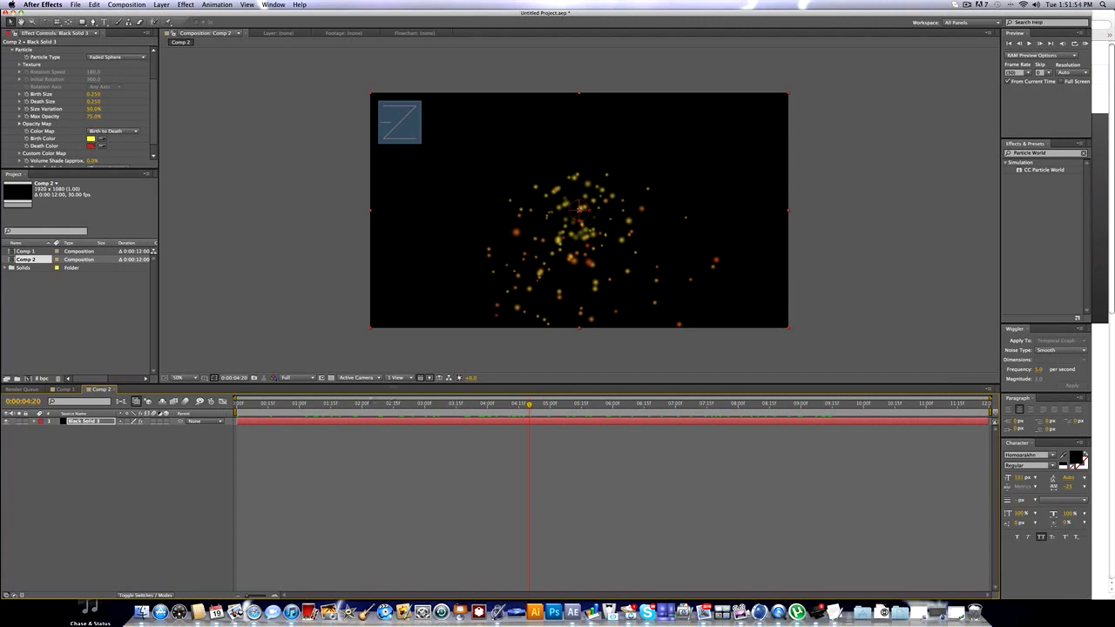
{"action": "key", "text": "Home"}
{"action": "key", "text": "space"}
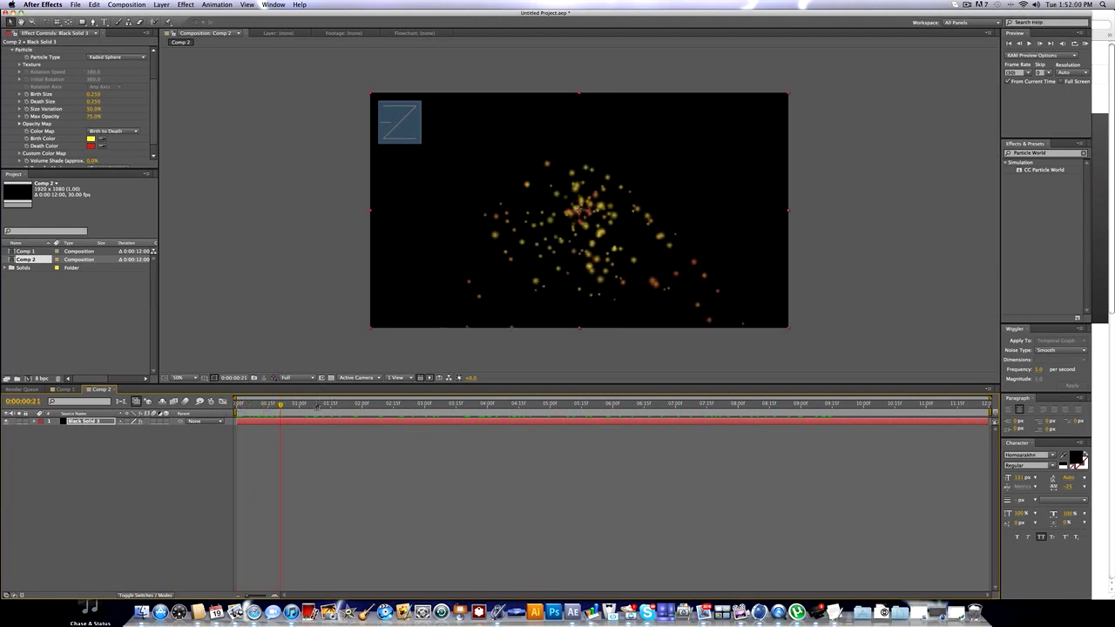
{"action": "left_click_drag", "start_coordinate": [317, 402], "coordinate": [478, 389]}
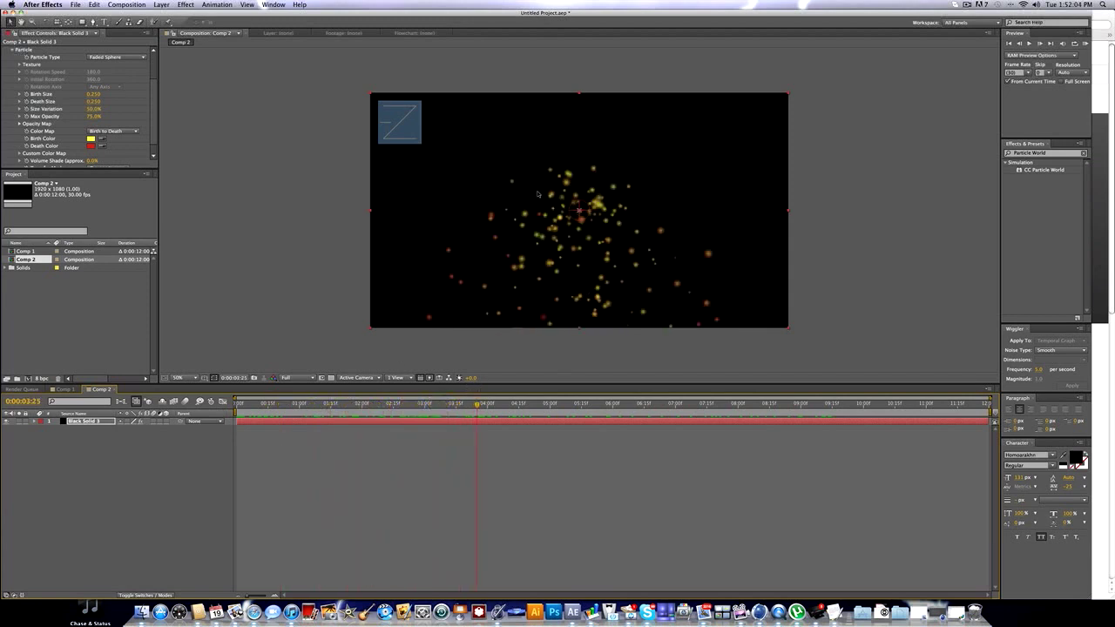
Change the particles' Birth Color to a bright, saturated blue.
{"action": "left_click", "coordinate": [90, 138]}
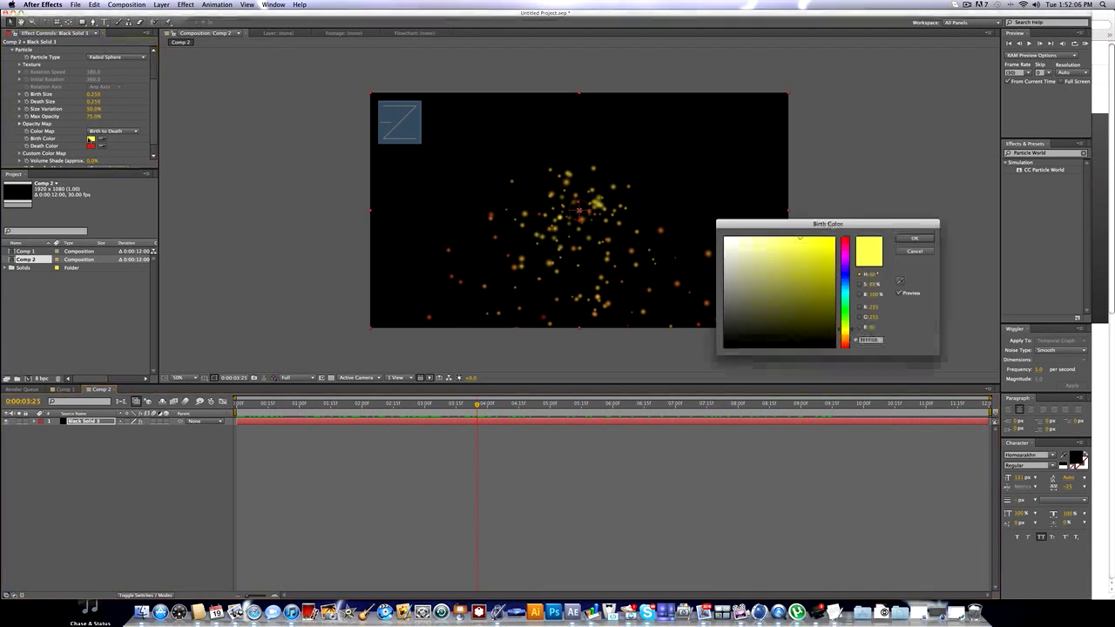
{"action": "left_click_drag", "start_coordinate": [848, 294], "coordinate": [845, 284]}
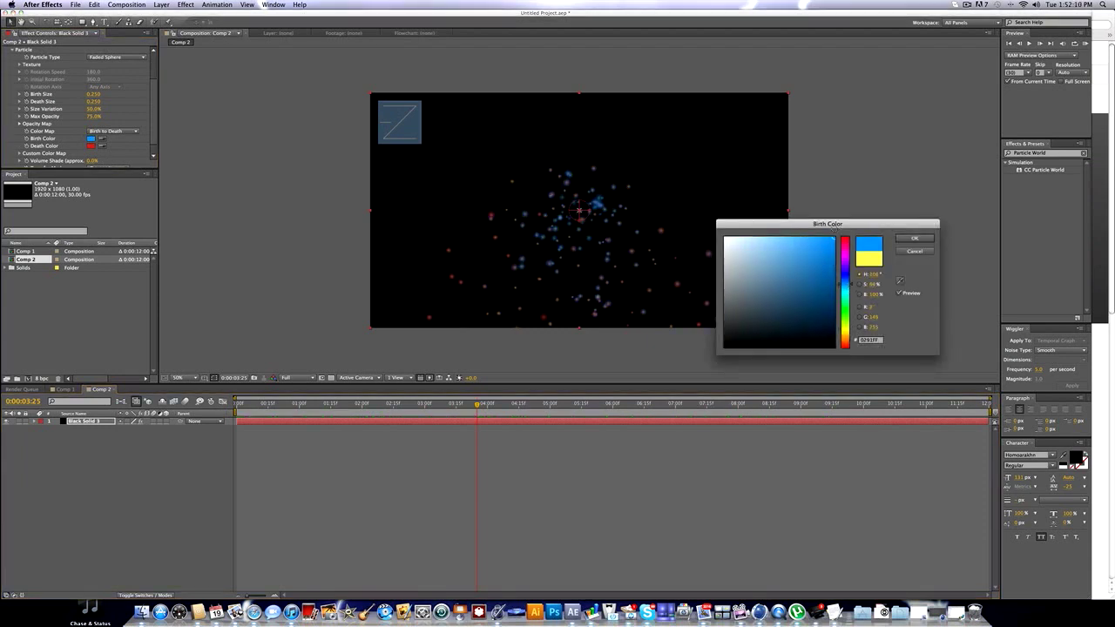
{"action": "left_click", "coordinate": [914, 238]}
Change the particles' Death Color to a very dark blue and scrub through the timeline to check the result.
{"action": "left_click", "coordinate": [90, 145]}
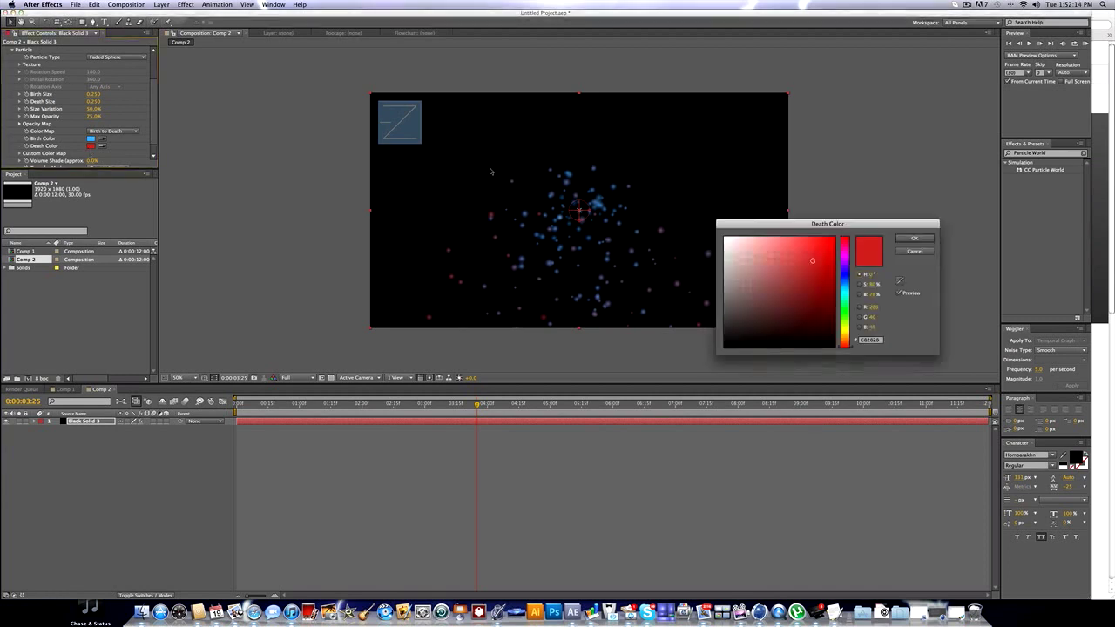
{"action": "left_click", "coordinate": [844, 283]}
{"action": "left_click_drag", "start_coordinate": [814, 292], "coordinate": [779, 332]}
{"action": "left_click", "coordinate": [914, 238]}
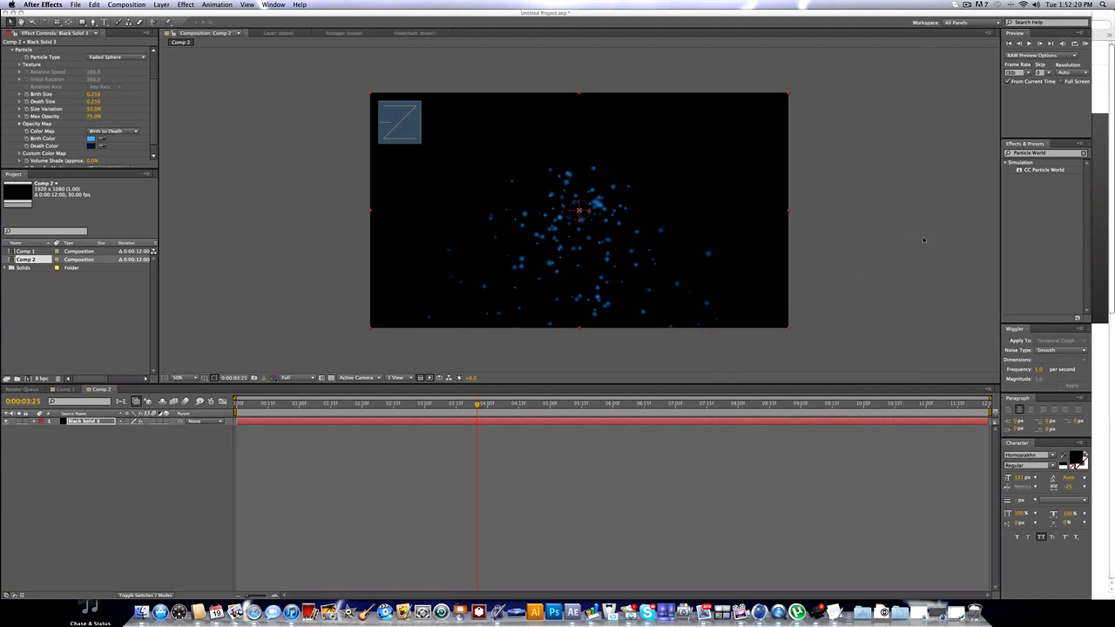
{"action": "left_click_drag", "start_coordinate": [401, 405], "coordinate": [636, 373]}
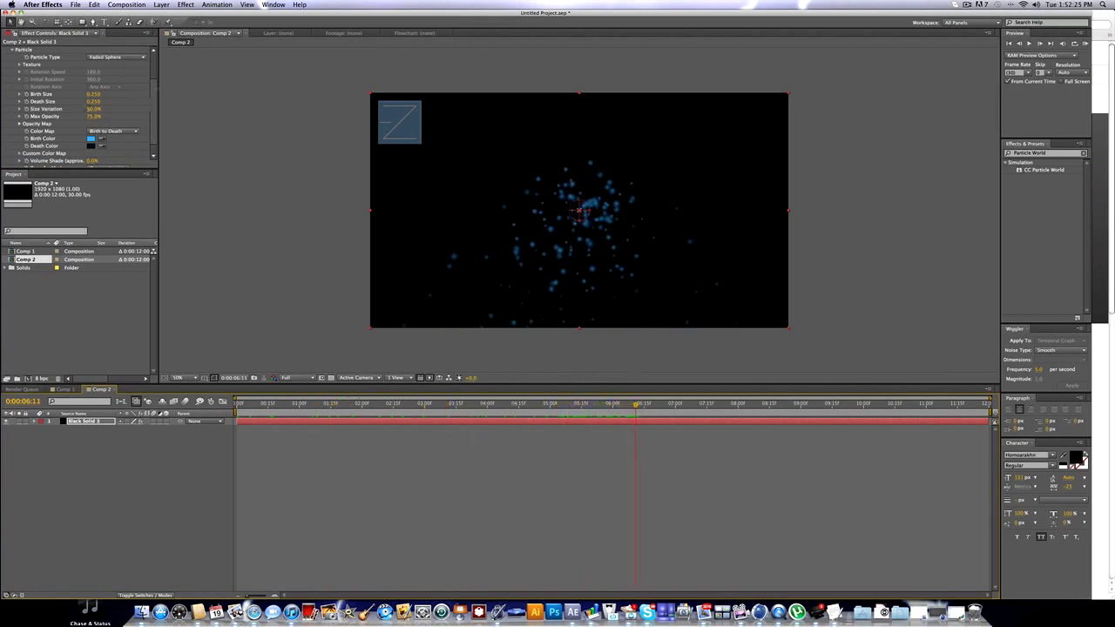
Try a larger Birth Size and a lower Max Opacity for the particles.
{"action": "key", "text": "Return"}
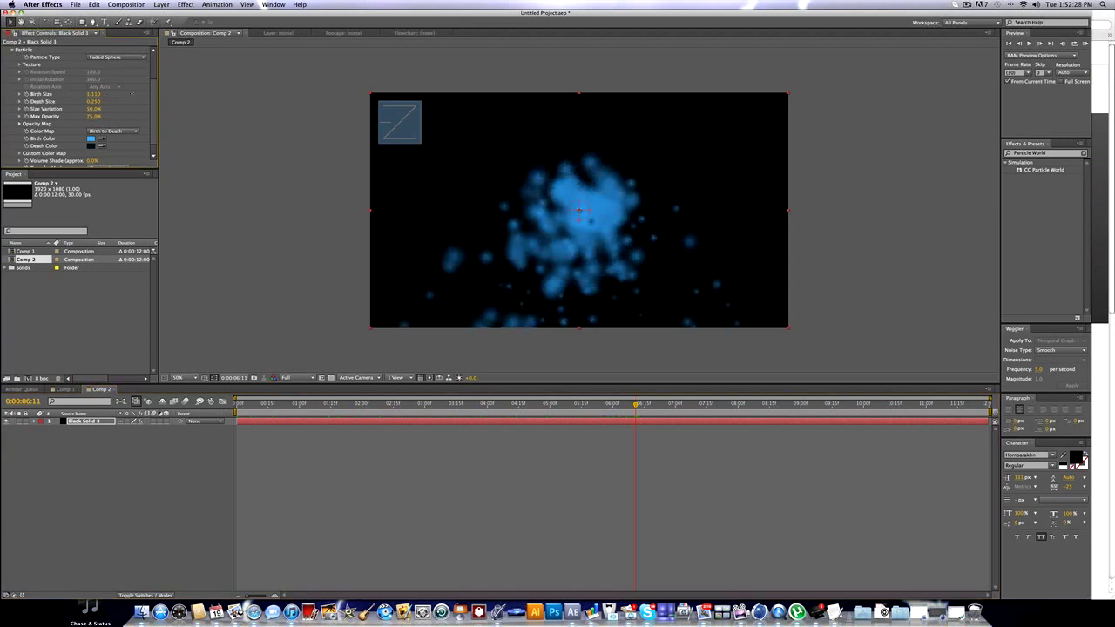
{"action": "left_click_drag", "start_coordinate": [127, 94], "coordinate": [92, 94]}
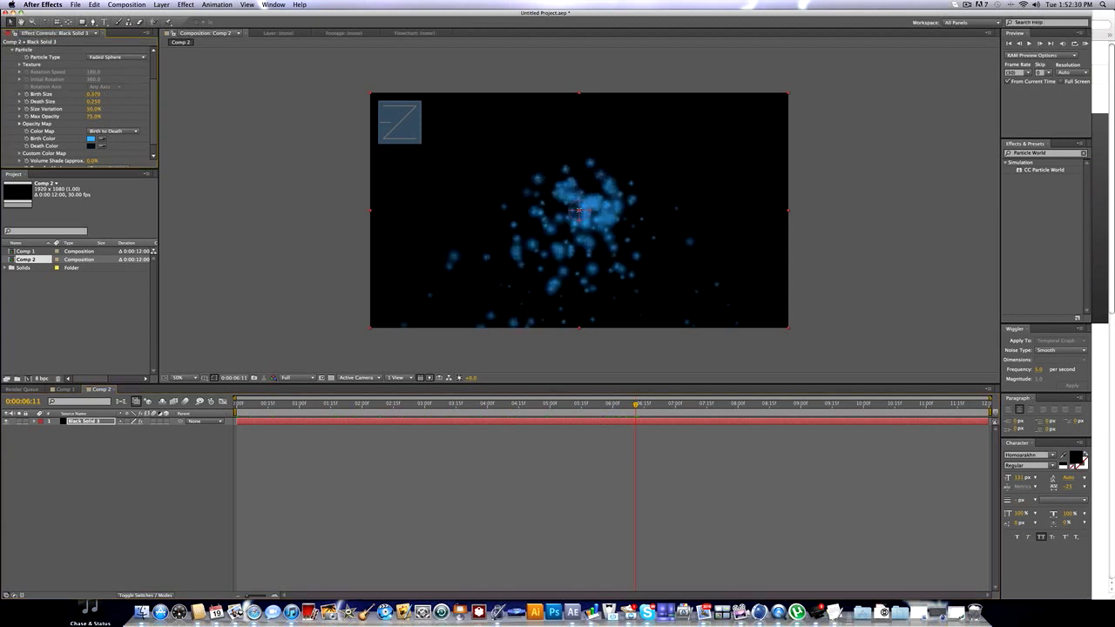
{"action": "left_click", "coordinate": [446, 403]}
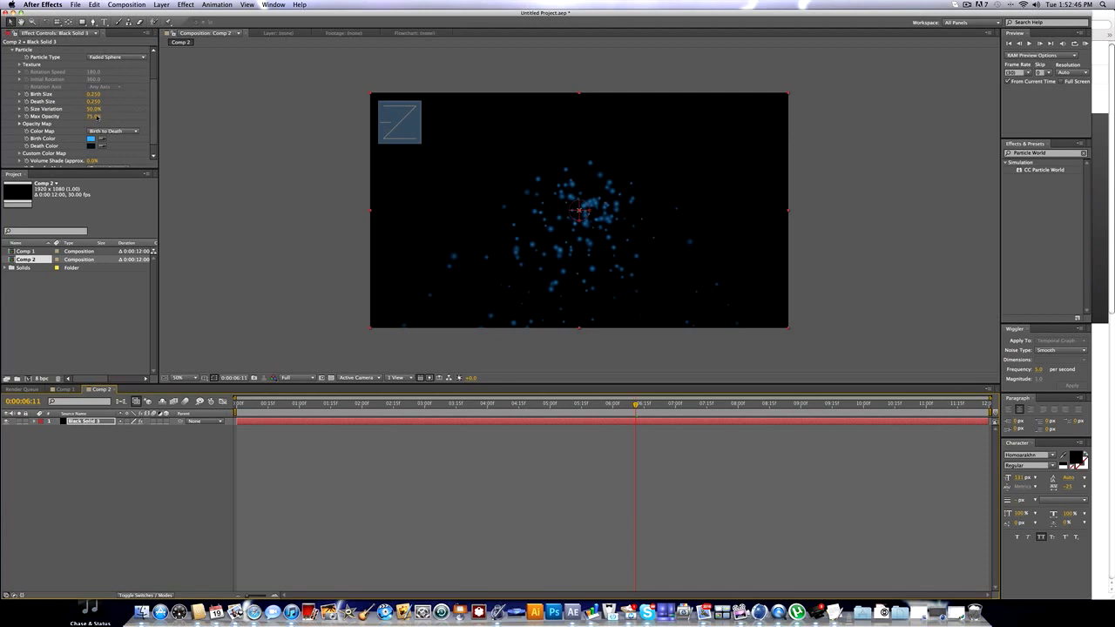
{"action": "left_click_drag", "start_coordinate": [96, 116], "coordinate": [75, 116]}
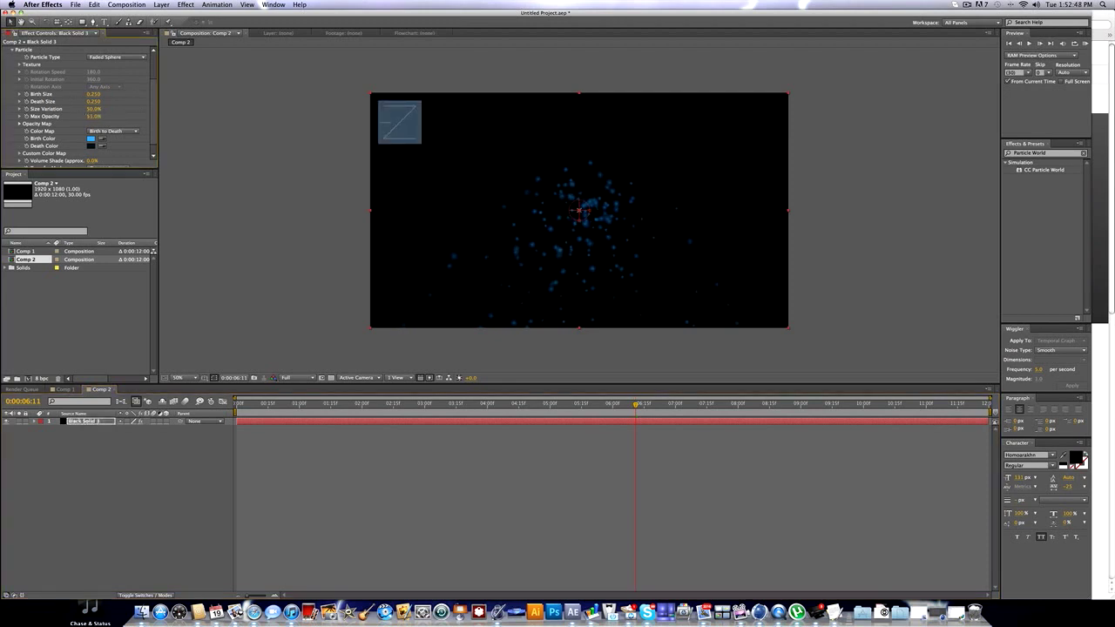
{"action": "key", "text": "super+z"}
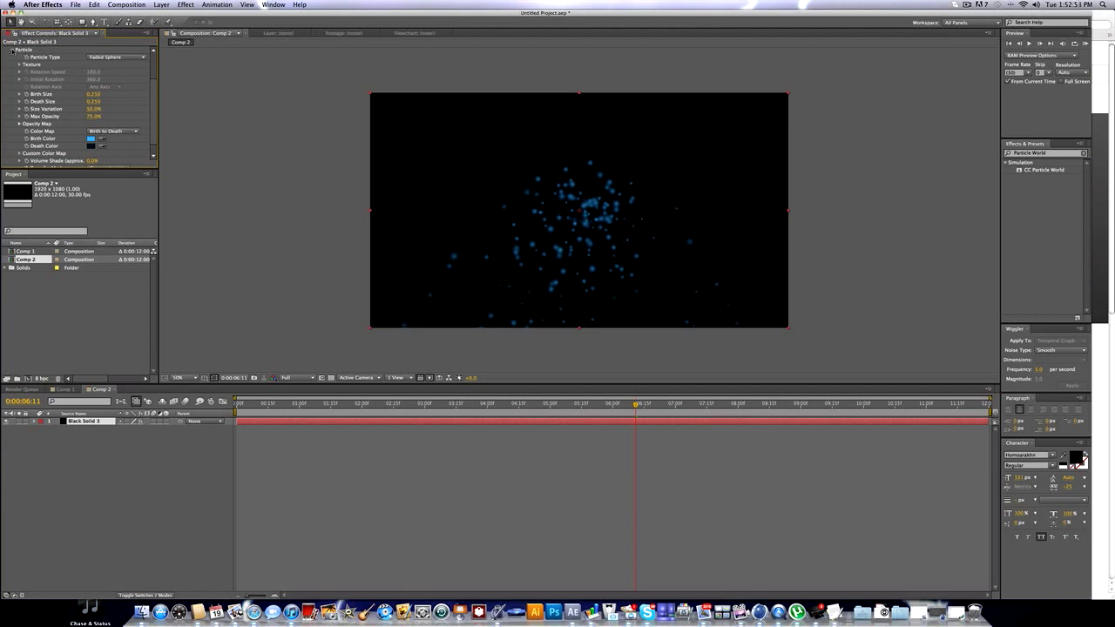
Open the effect's Producer settings and try different Position X and Position Z values for the emitter.
{"action": "scroll", "coordinate": [155, 116], "scroll_direction": "down", "scroll_amount": 1}
{"action": "scroll", "coordinate": [15, 75], "scroll_direction": "up", "scroll_amount": 3}
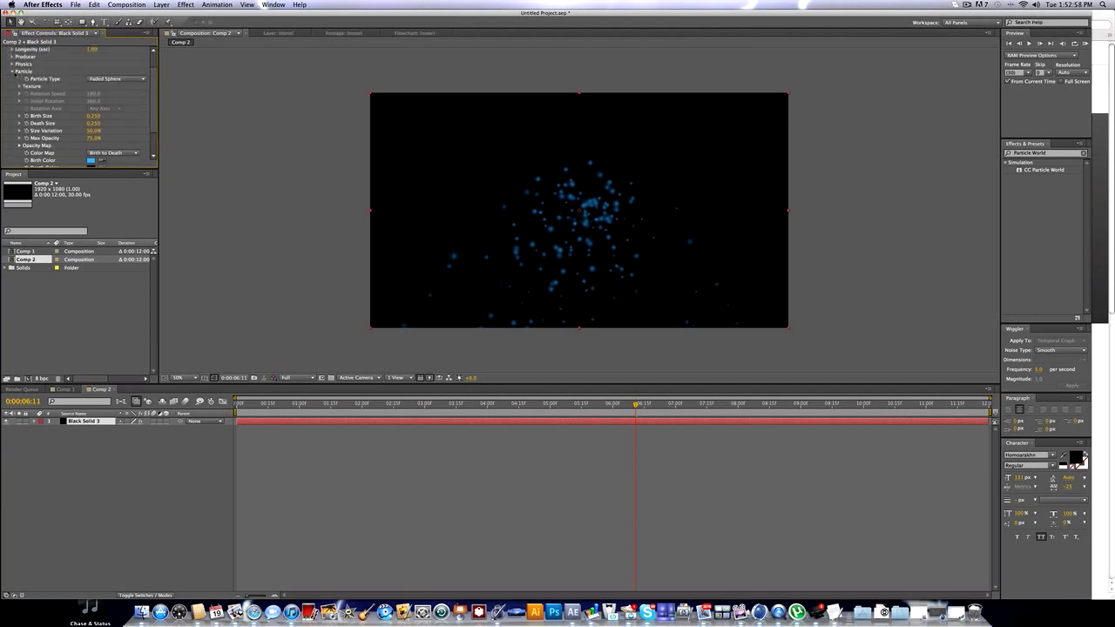
{"action": "left_click", "coordinate": [14, 74]}
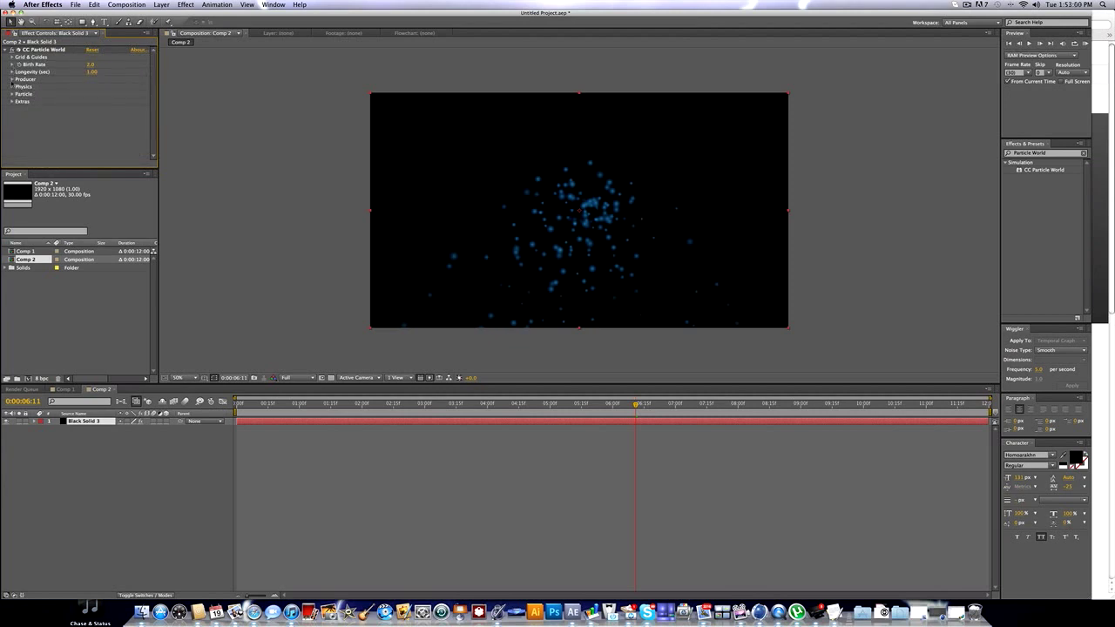
{"action": "left_click", "coordinate": [12, 79]}
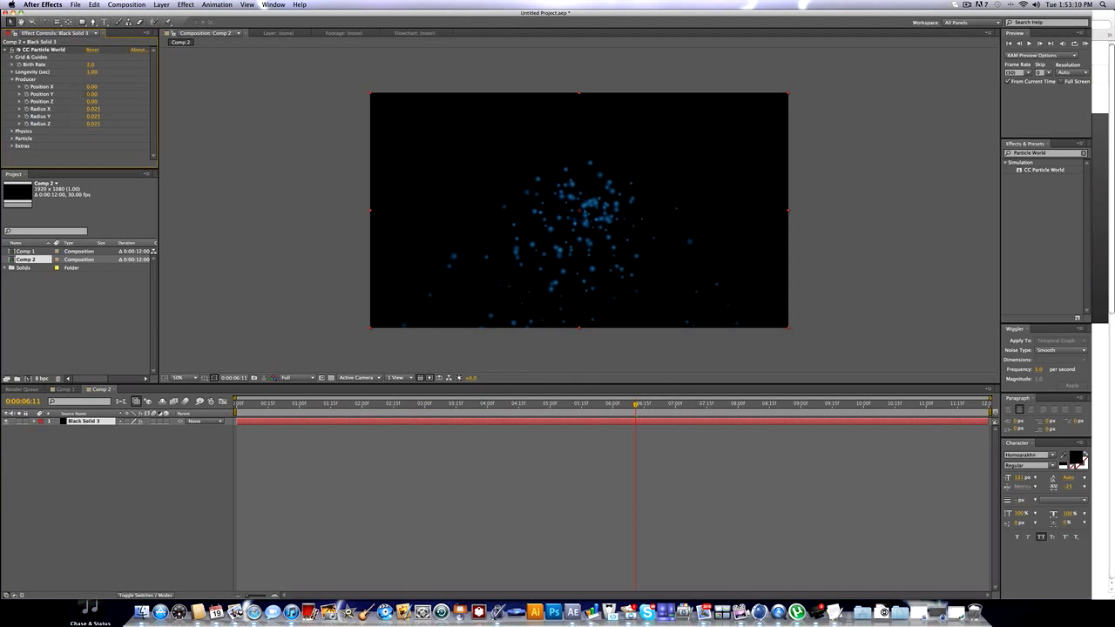
{"action": "mouse_move", "coordinate": [92, 87]}
{"action": "left_mouse_down"}
{"action": "mouse_move", "coordinate": [138, 86]}
{"action": "mouse_move", "coordinate": [38, 82]}
{"action": "mouse_move", "coordinate": [81, 82]}
{"action": "left_mouse_up"}
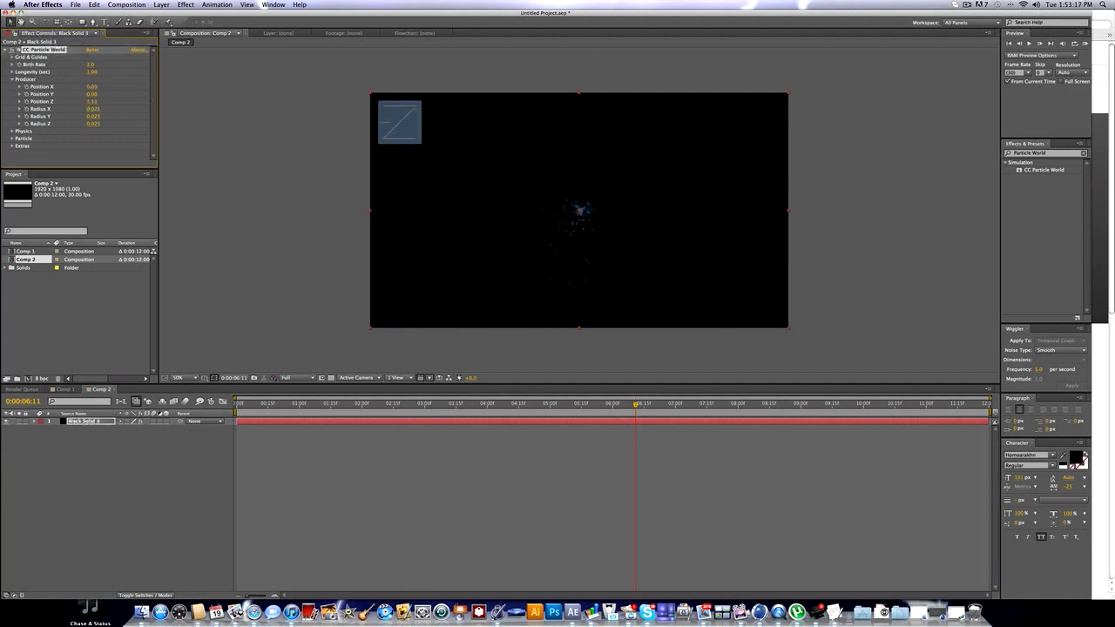
{"action": "mouse_move", "coordinate": [92, 101]}
{"action": "left_mouse_down"}
{"action": "mouse_move", "coordinate": [77, 101]}
{"action": "mouse_move", "coordinate": [87, 101]}
{"action": "left_mouse_up"}
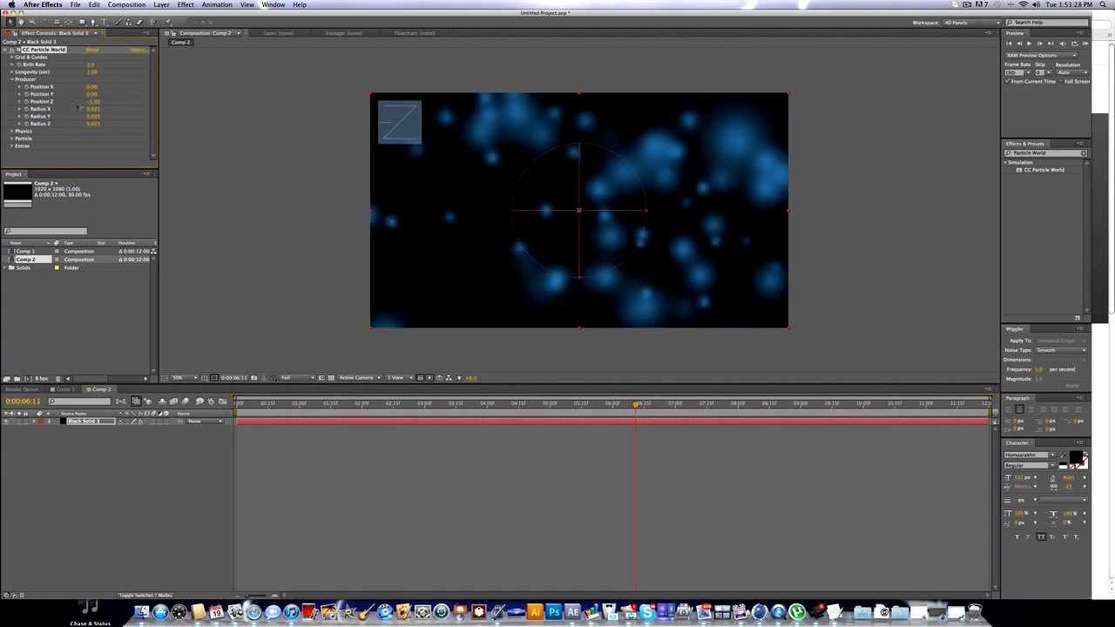
Set the producer's Position Z to -0.80 and scrub the timeline to check the particle spread.
{"action": "left_click", "coordinate": [94, 101]}
{"action": "type", "text": "-0.5"}
{"action": "key", "text": "Return"}
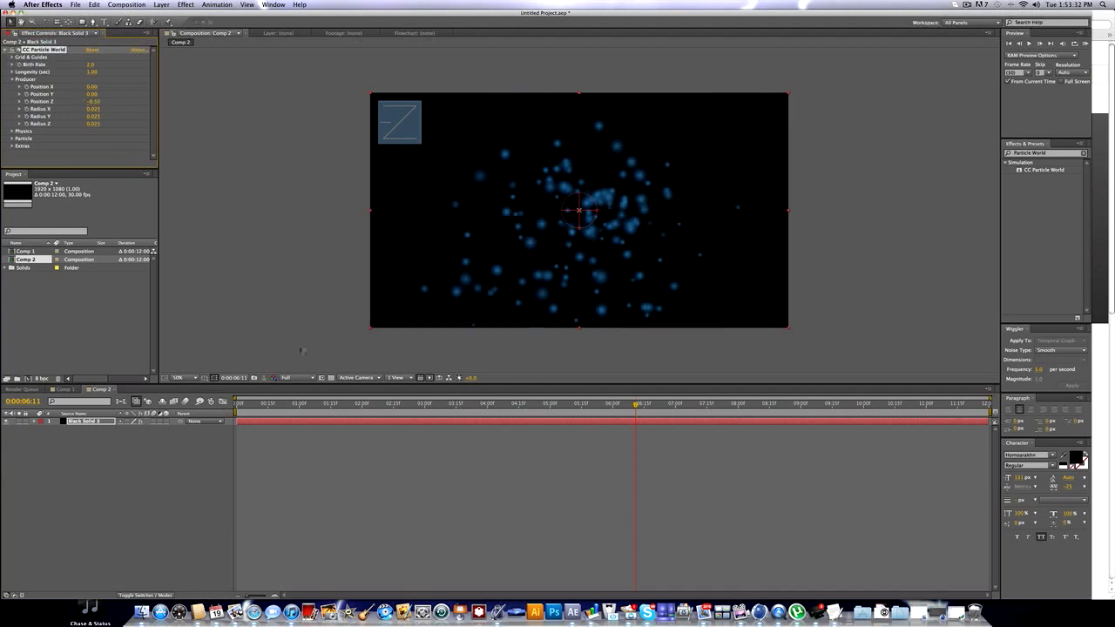
{"action": "left_click_drag", "start_coordinate": [93, 103], "coordinate": [85, 103]}
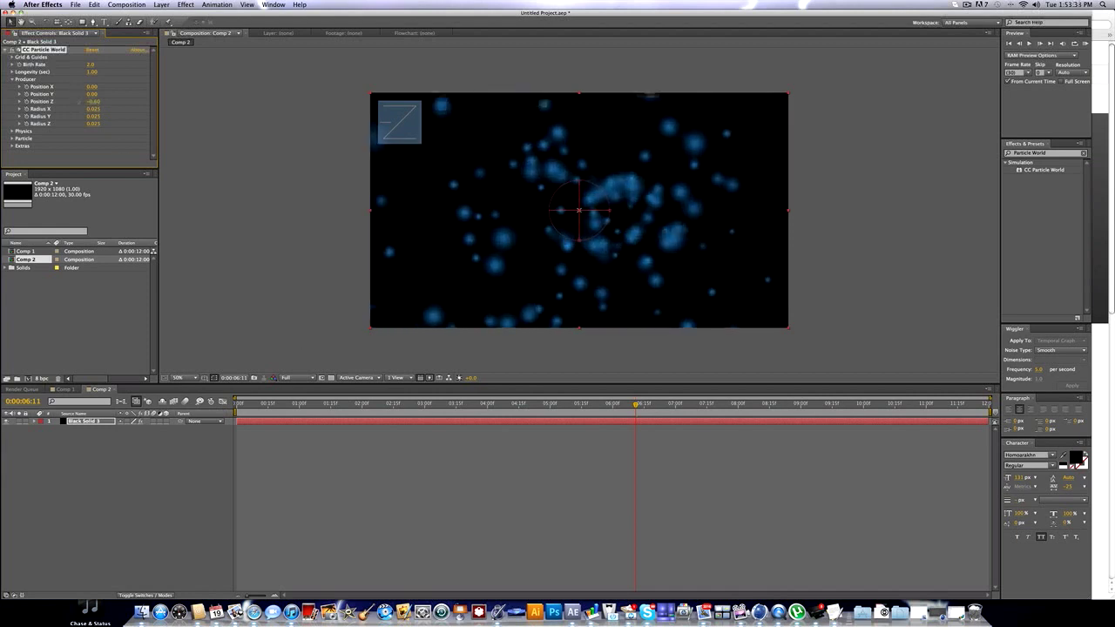
{"action": "left_click", "coordinate": [92, 102]}
{"action": "type", "text": "-"}
{"action": "key", "text": "Return"}
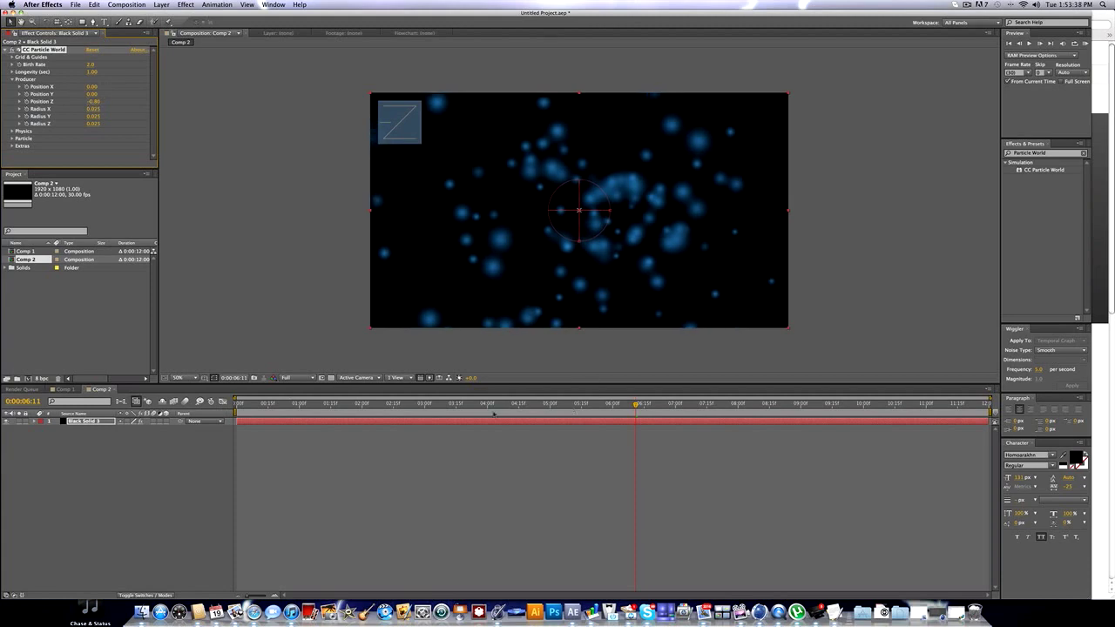
{"action": "left_click_drag", "start_coordinate": [458, 403], "coordinate": [717, 358]}
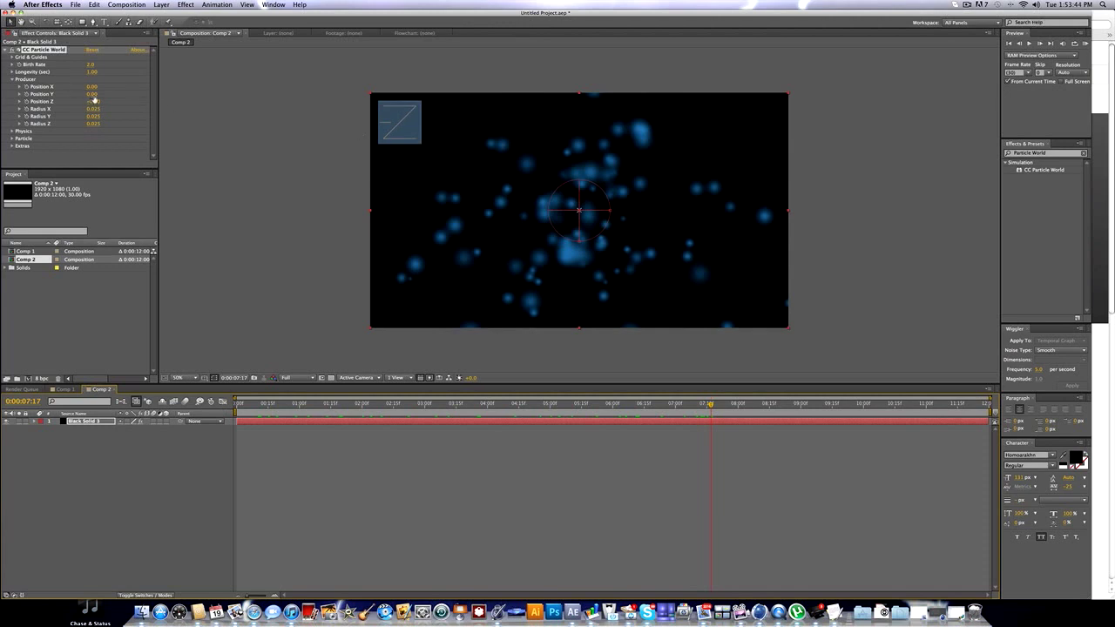
{"action": "mouse_move", "coordinate": [94, 101]}
{"action": "left_mouse_down"}
{"action": "mouse_move", "coordinate": [63, 94]}
{"action": "mouse_move", "coordinate": [75, 94]}
{"action": "left_mouse_up"}
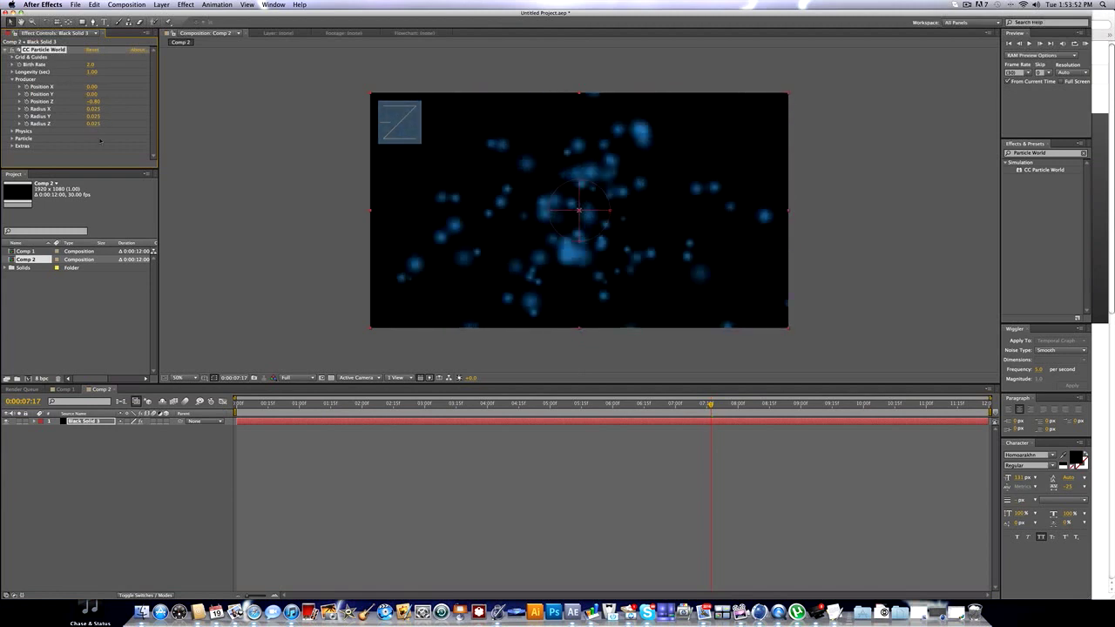
Set the producer's Radius X to 0.200 and Radius Y to 0.175, reduce Radius Z, and preview the animation.
{"action": "left_click_drag", "start_coordinate": [93, 109], "coordinate": [124, 110]}
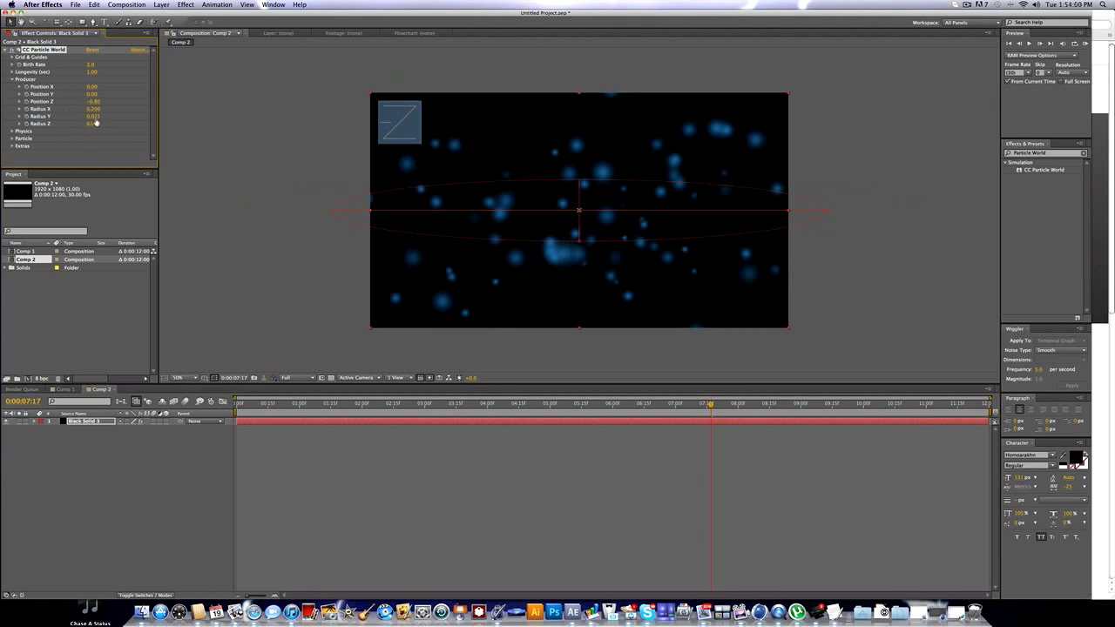
{"action": "mouse_move", "coordinate": [94, 115]}
{"action": "left_mouse_down"}
{"action": "mouse_move", "coordinate": [135, 124]}
{"action": "mouse_move", "coordinate": [88, 125]}
{"action": "left_mouse_up"}
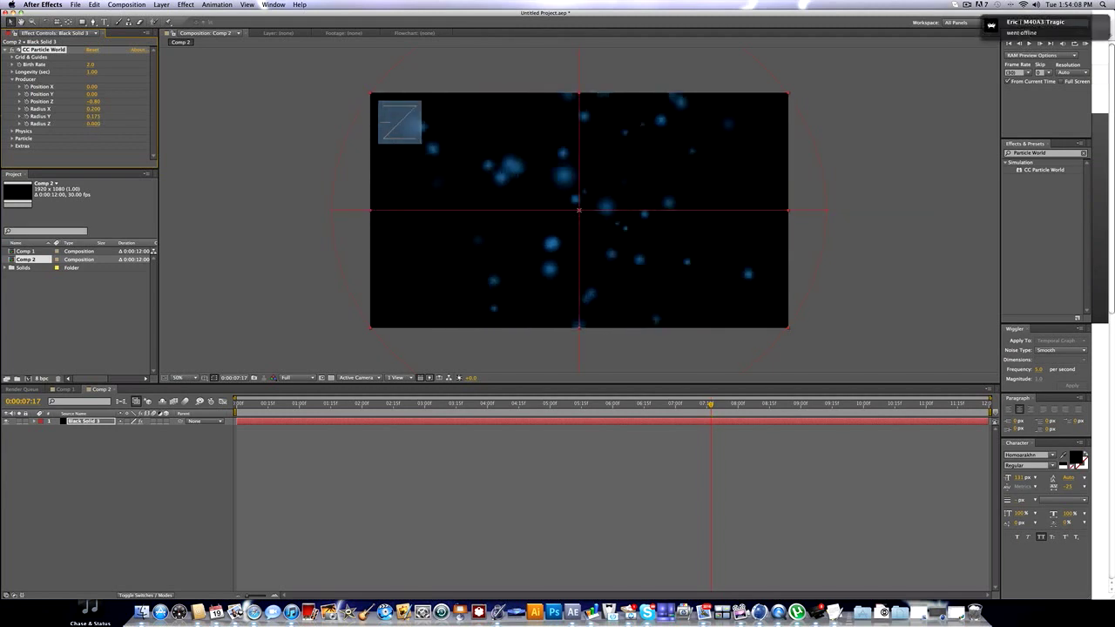
{"action": "key", "text": "space"}
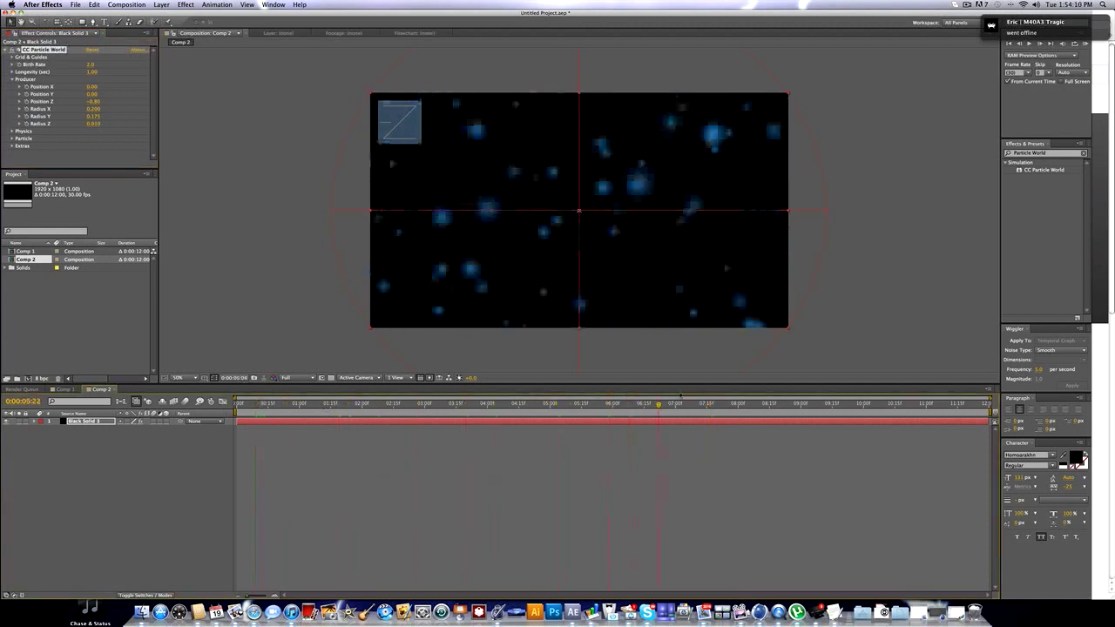
{"action": "left_click_drag", "start_coordinate": [760, 376], "coordinate": [449, 404]}
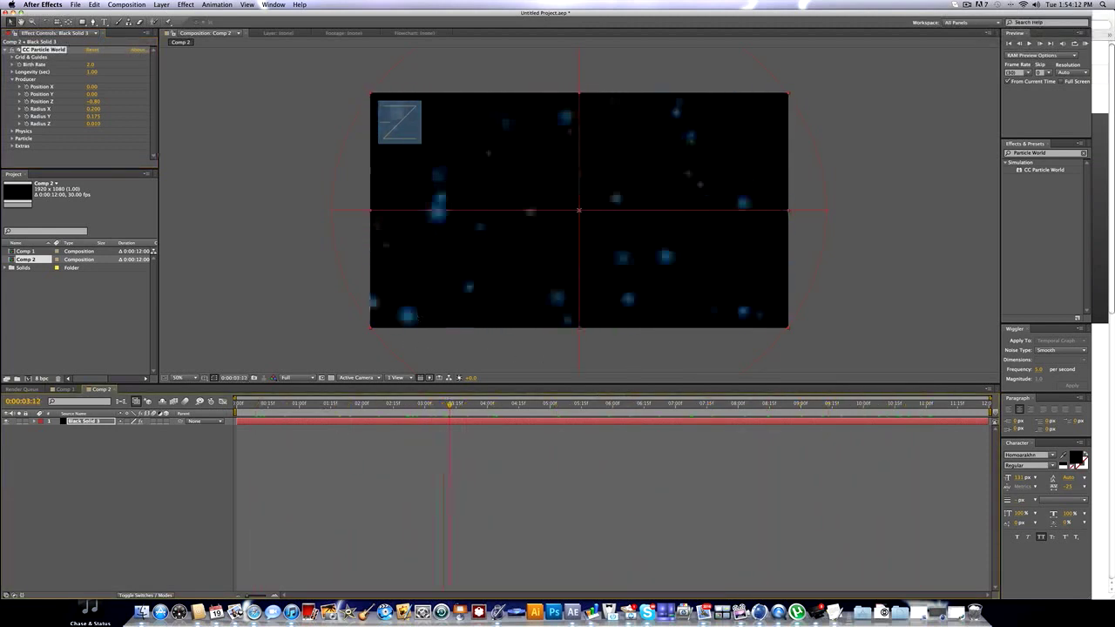
Collapse the Producer settings and set the particles' Birth Rate to 1.0.
{"action": "left_click", "coordinate": [13, 79]}
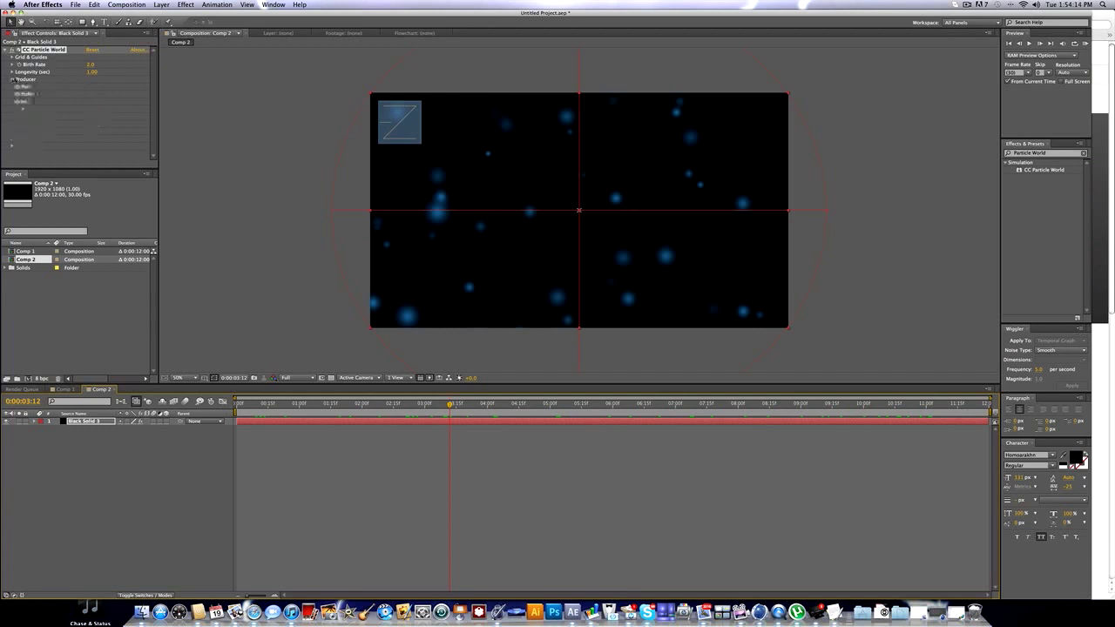
{"action": "left_click", "coordinate": [13, 64]}
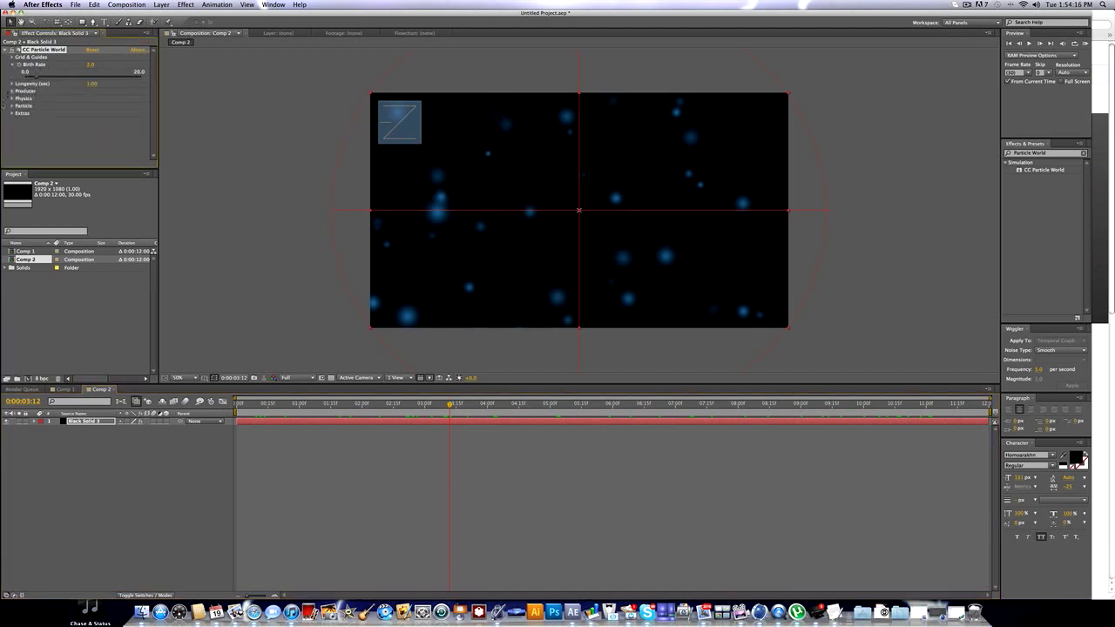
{"action": "left_click", "coordinate": [31, 83]}
{"action": "left_click", "coordinate": [12, 84]}
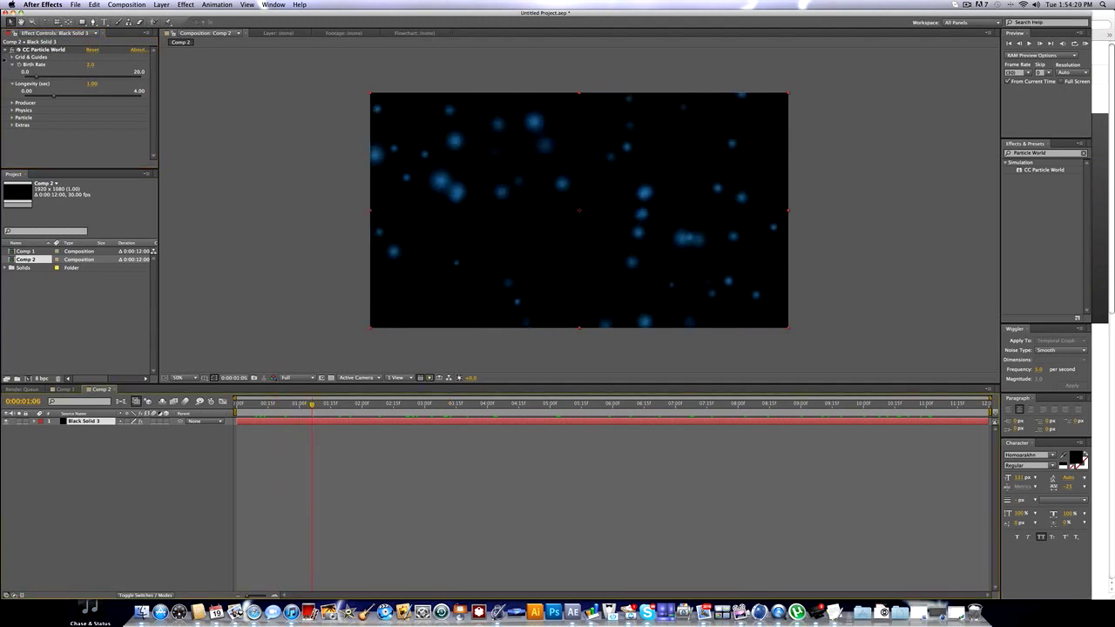
{"action": "left_click", "coordinate": [43, 50]}
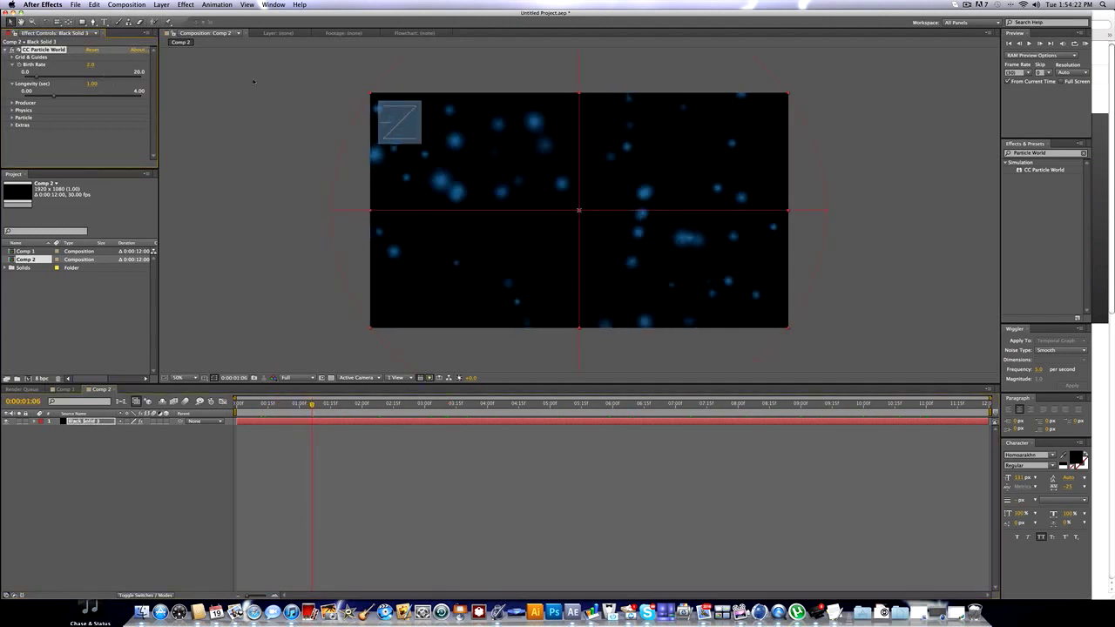
{"action": "left_click_drag", "start_coordinate": [194, 82], "coordinate": [164, 82]}
Set the particles' Longevity to 2.00 seconds, scrubbing the timeline to compare lifetimes.
{"action": "left_click_drag", "start_coordinate": [91, 82], "coordinate": [163, 98]}
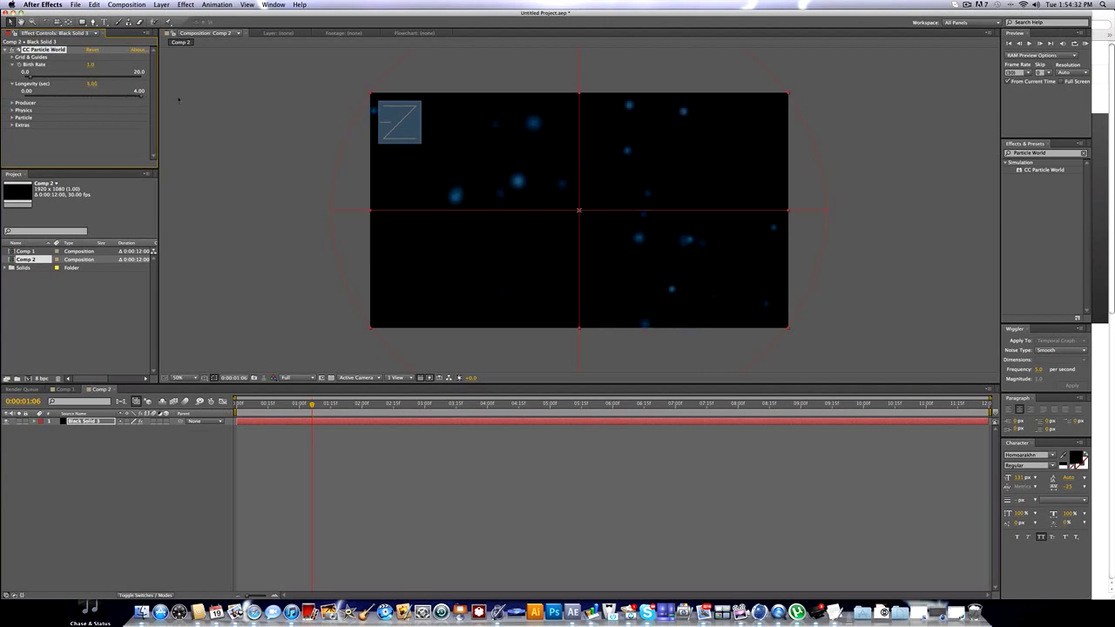
{"action": "left_click_drag", "start_coordinate": [312, 403], "coordinate": [875, 404]}
{"action": "left_click_drag", "start_coordinate": [91, 83], "coordinate": [93, 84]}
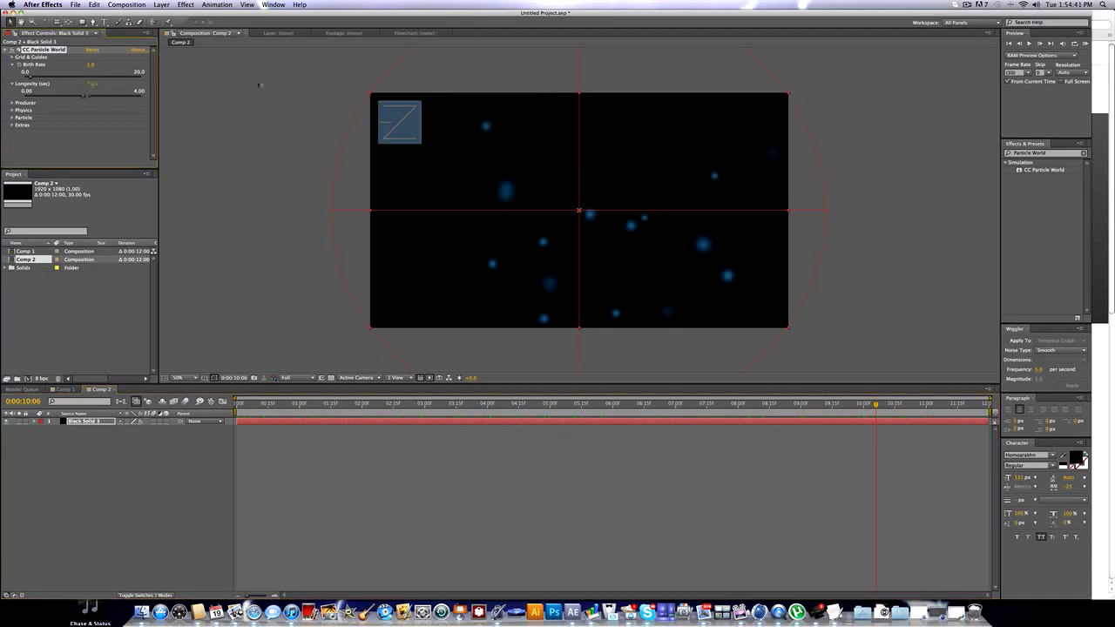
{"action": "left_click", "coordinate": [12, 64]}
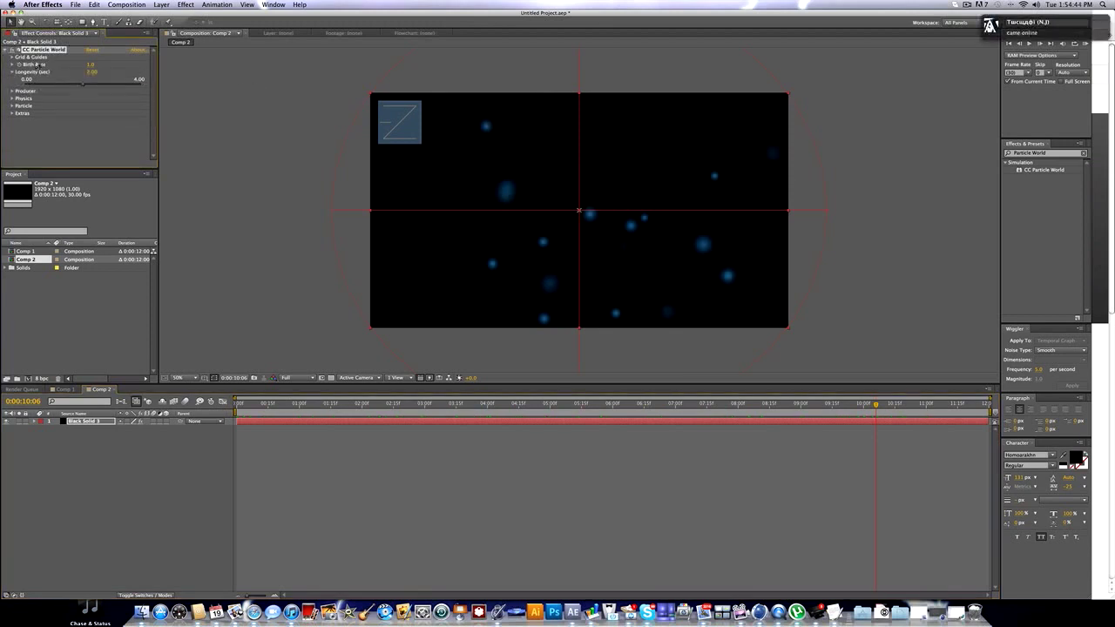
{"action": "left_click", "coordinate": [12, 73]}
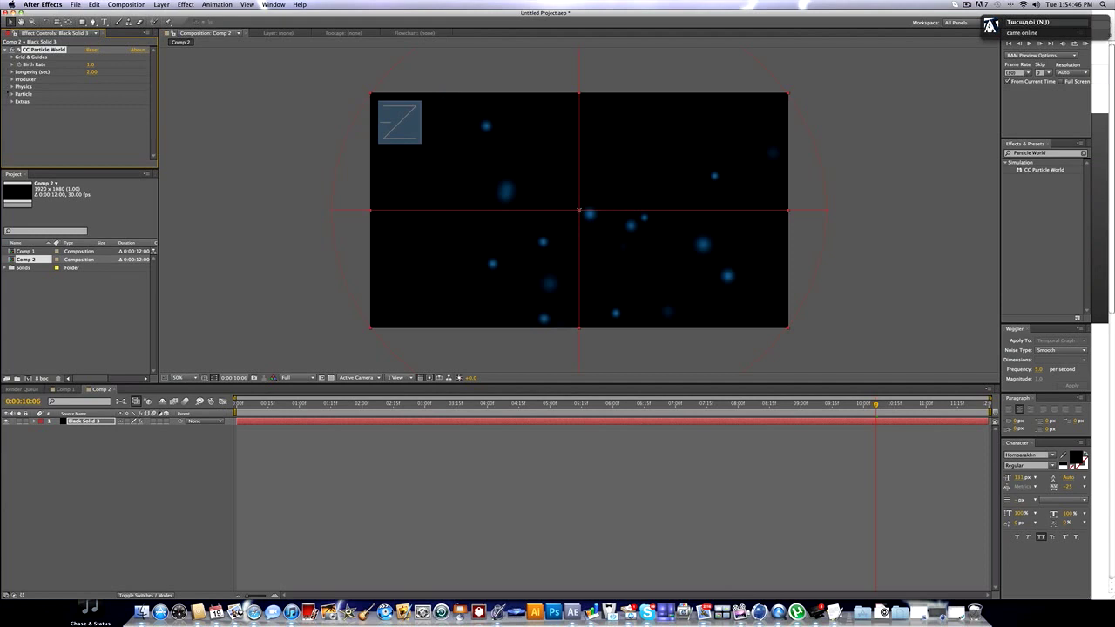
Open the effect's Physics settings and preview the particle motion from the start of the composition.
{"action": "left_click", "coordinate": [12, 86]}
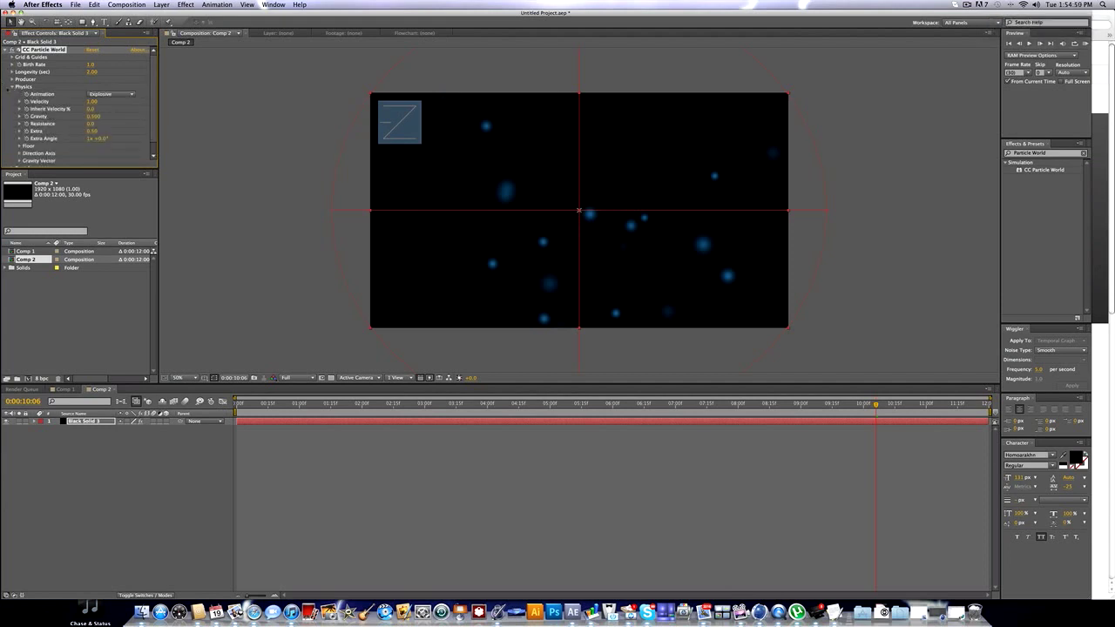
{"action": "left_click_drag", "start_coordinate": [263, 407], "coordinate": [699, 406]}
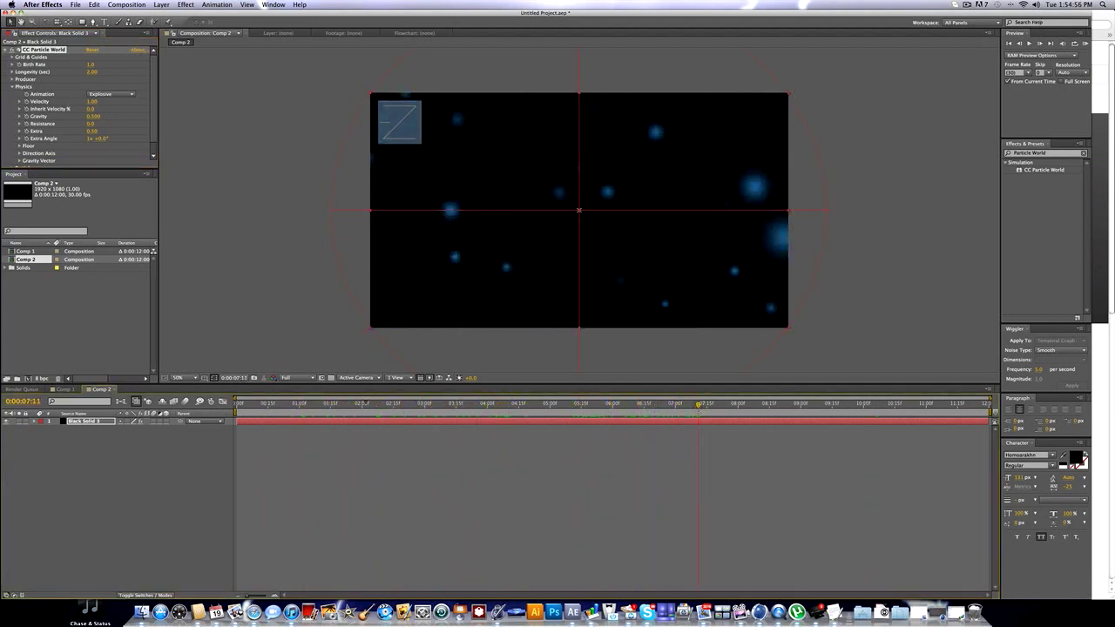
{"action": "key", "text": "Home"}
{"action": "key", "text": "space"}
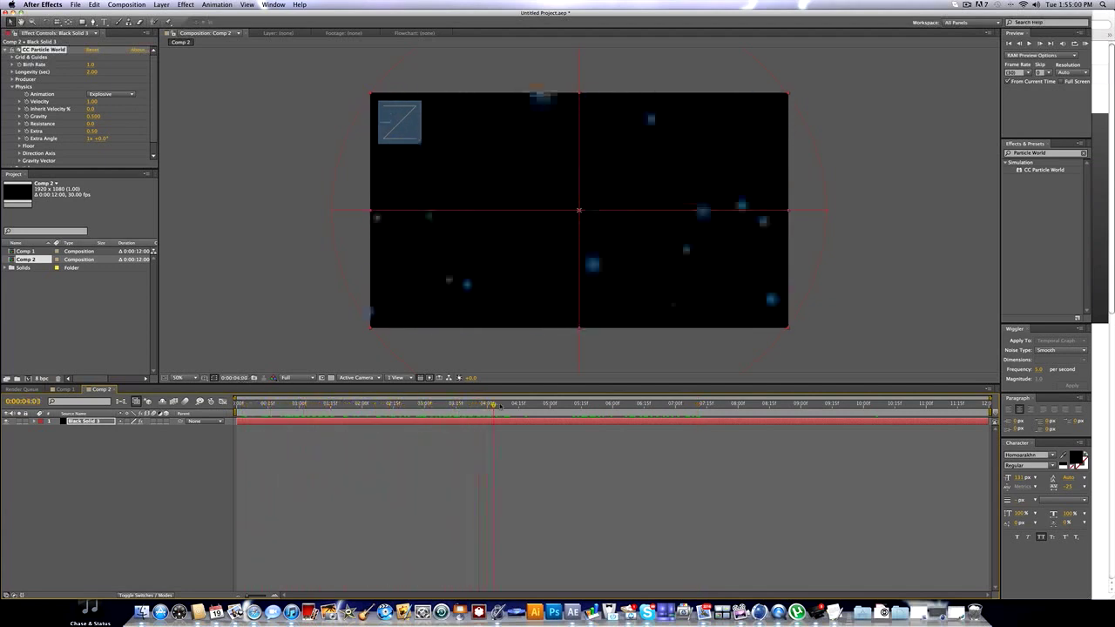
{"action": "key", "text": "space"}
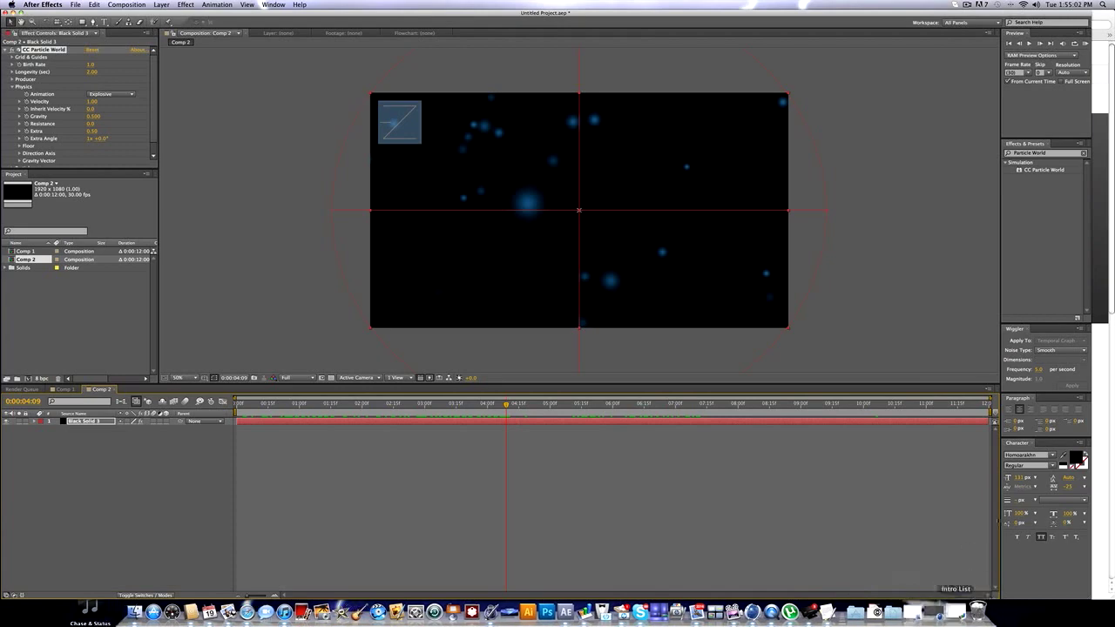
Switch to Safari, examine the particles in the Deviine Nation intro video, and minimize the browser window.
{"action": "left_click", "coordinate": [1109, 471]}
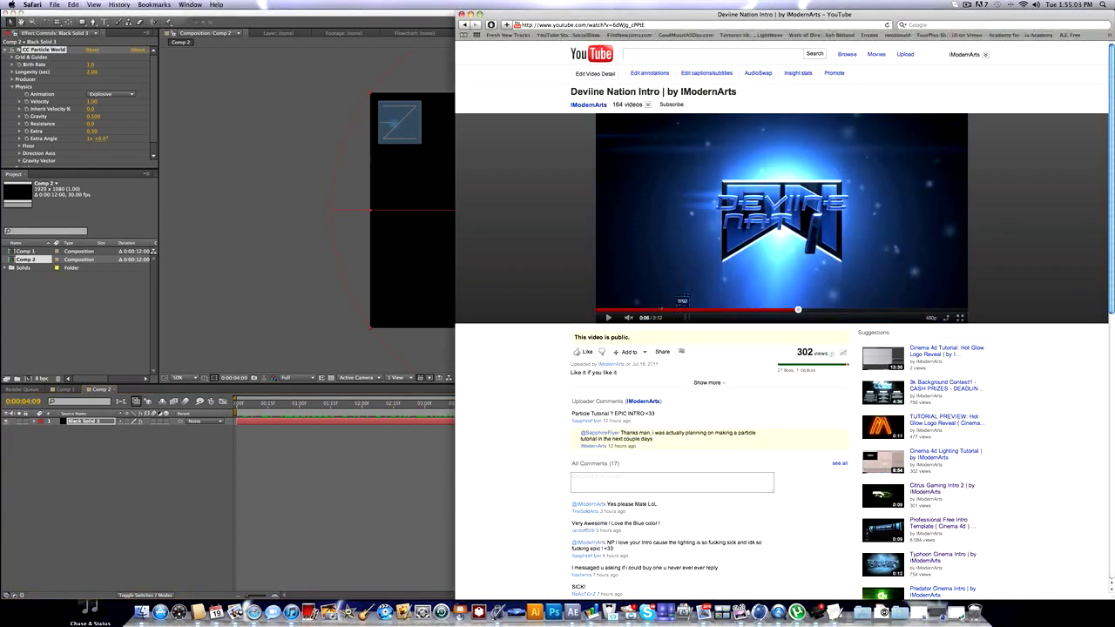
{"action": "left_click", "coordinate": [682, 310]}
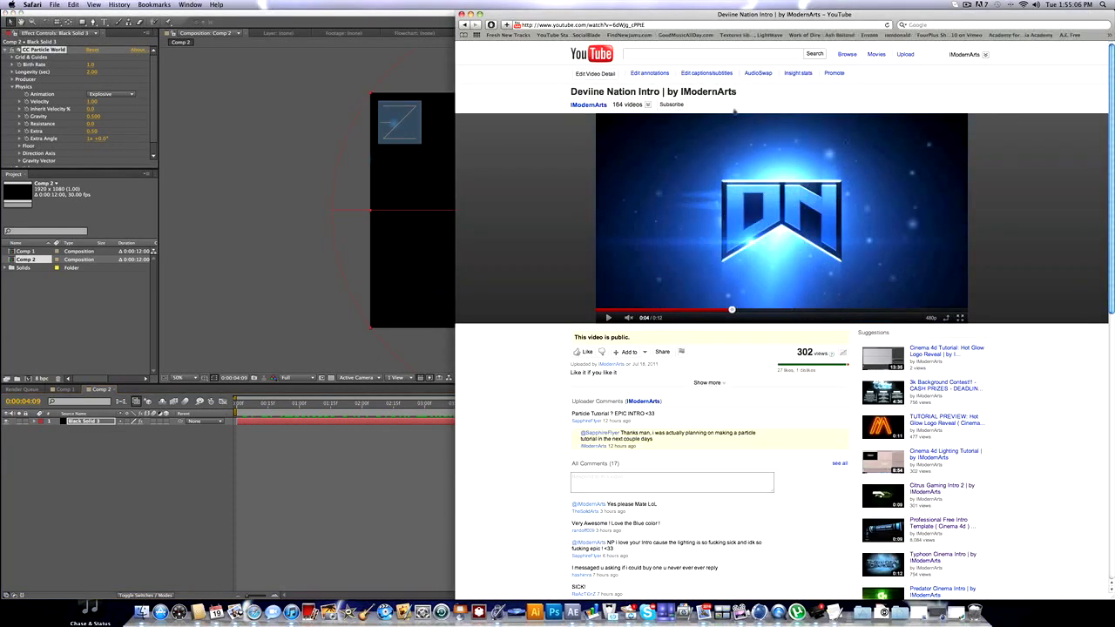
{"action": "left_click", "coordinate": [471, 13]}
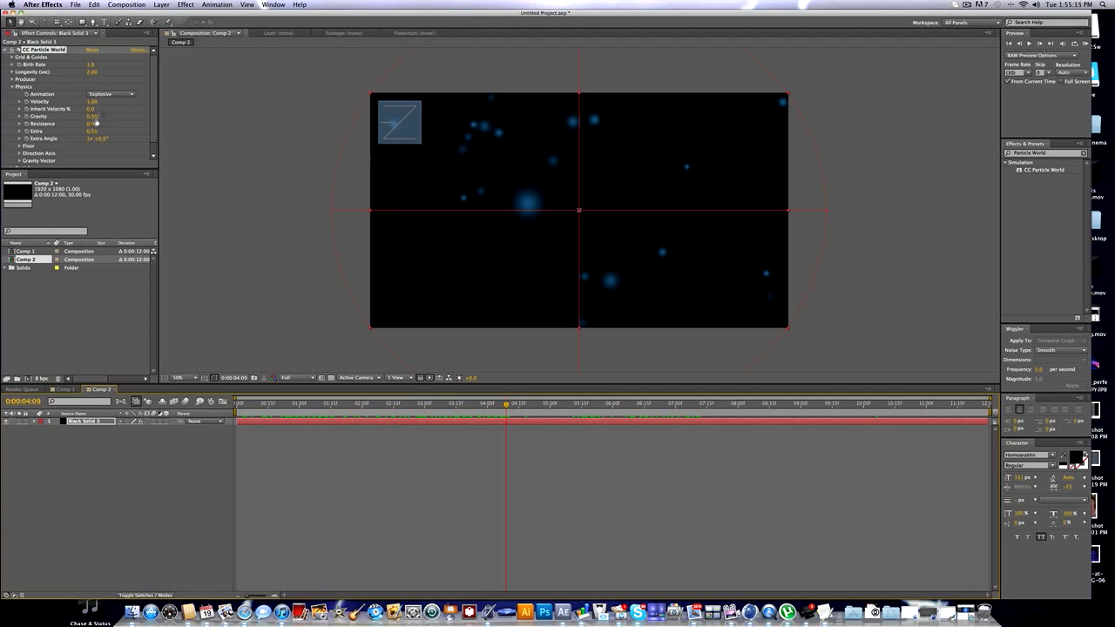
Set the Gravity of the particle physics to 0.
{"action": "left_click", "coordinate": [94, 116]}
{"action": "type", "text": "0"}
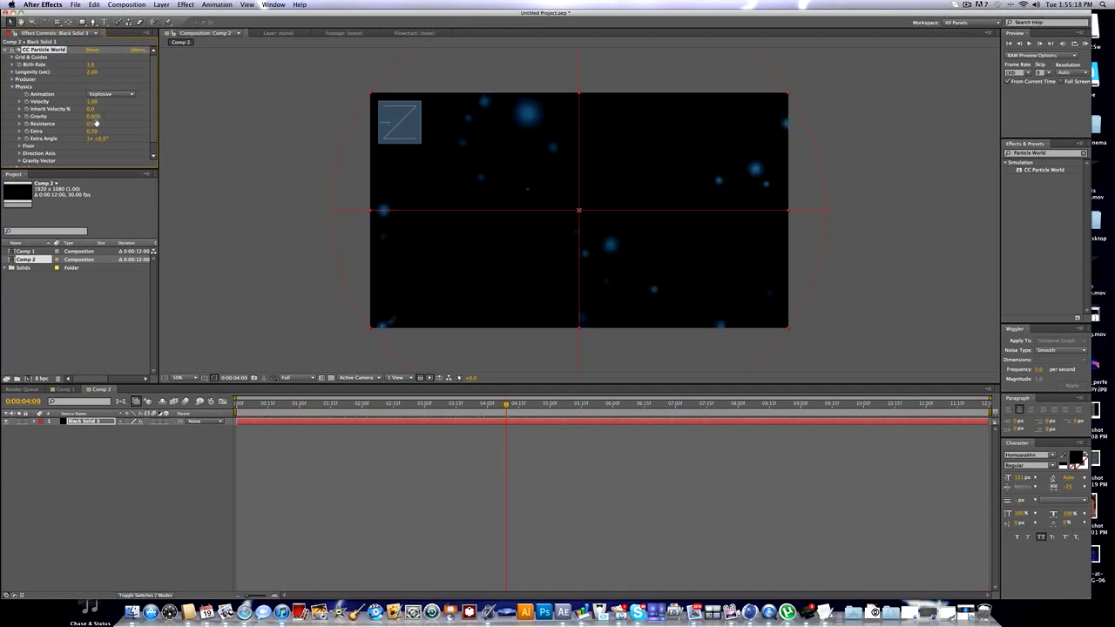
Preview the particle motion from about one second into the composition.
{"action": "key", "text": "Return"}
{"action": "left_click", "coordinate": [288, 402]}
{"action": "key", "text": "space"}
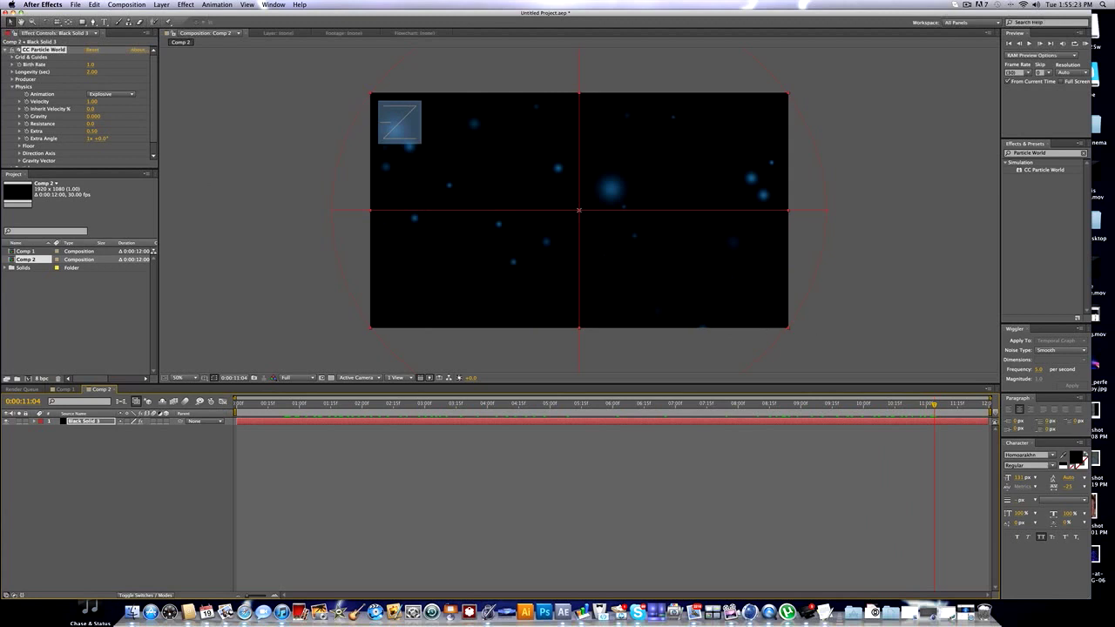
Try a higher Velocity for the particle physics, then restore it to 1 and preview the motion.
{"action": "mouse_move", "coordinate": [93, 103]}
{"action": "left_mouse_down"}
{"action": "mouse_move", "coordinate": [13, 102]}
{"action": "mouse_move", "coordinate": [248, 102]}
{"action": "mouse_move", "coordinate": [23, 102]}
{"action": "mouse_move", "coordinate": [183, 100]}
{"action": "mouse_move", "coordinate": [102, 103]}
{"action": "left_mouse_up"}
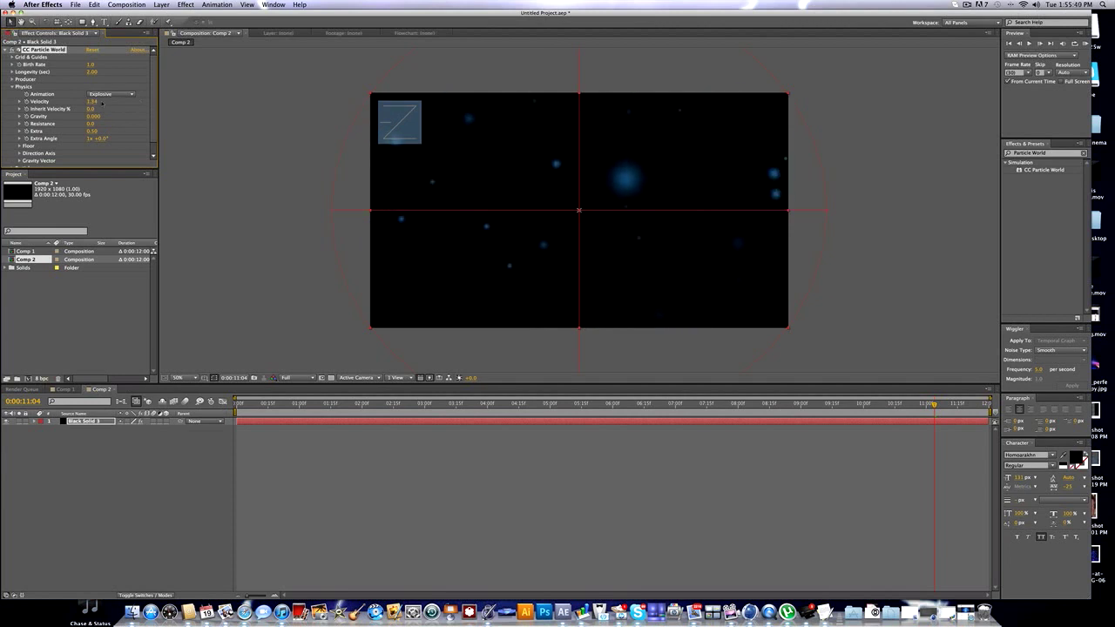
{"action": "left_click", "coordinate": [90, 102]}
{"action": "type", "text": "1"}
{"action": "key", "text": "Return"}
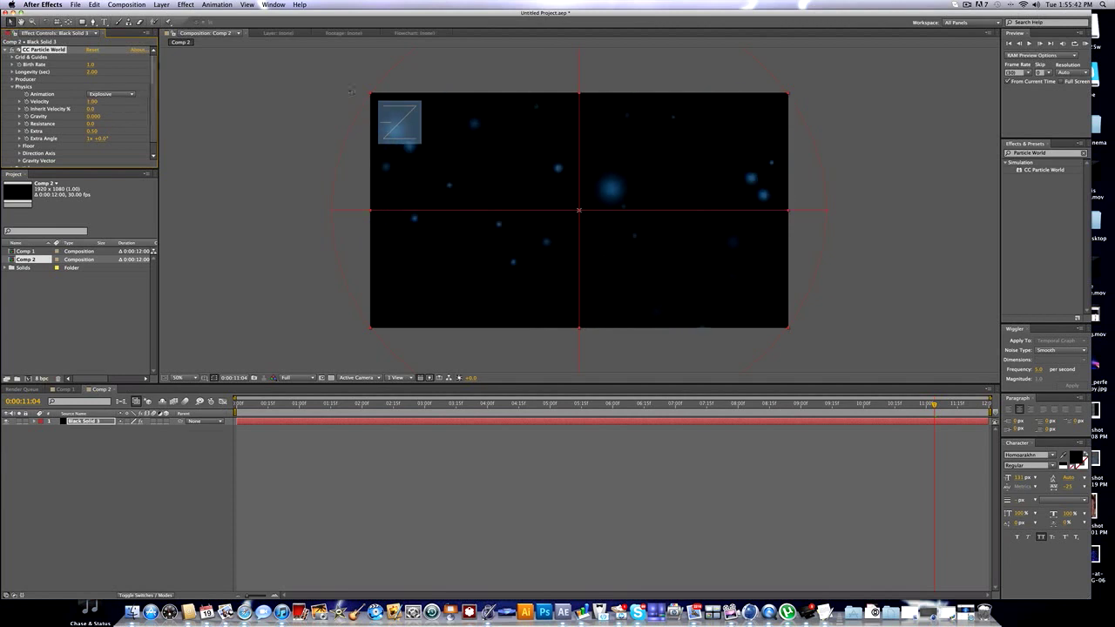
{"action": "key", "text": "space"}
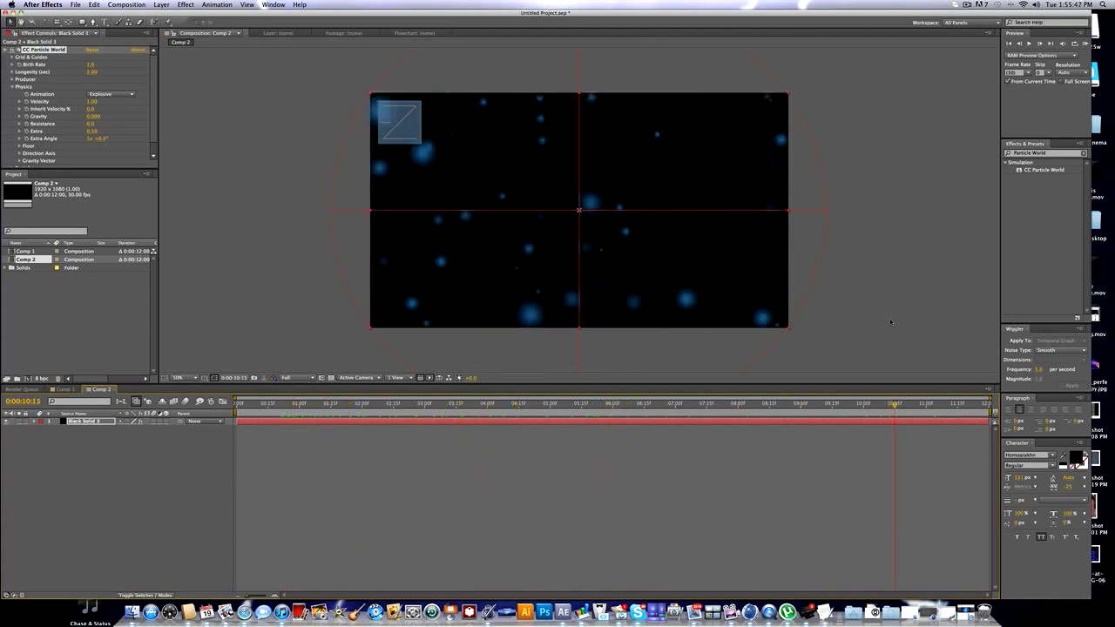
Collapse the Physics settings, reduce the particles' Birth Rate to 0.4 and preview the sparser particles.
{"action": "left_click", "coordinate": [37, 86]}
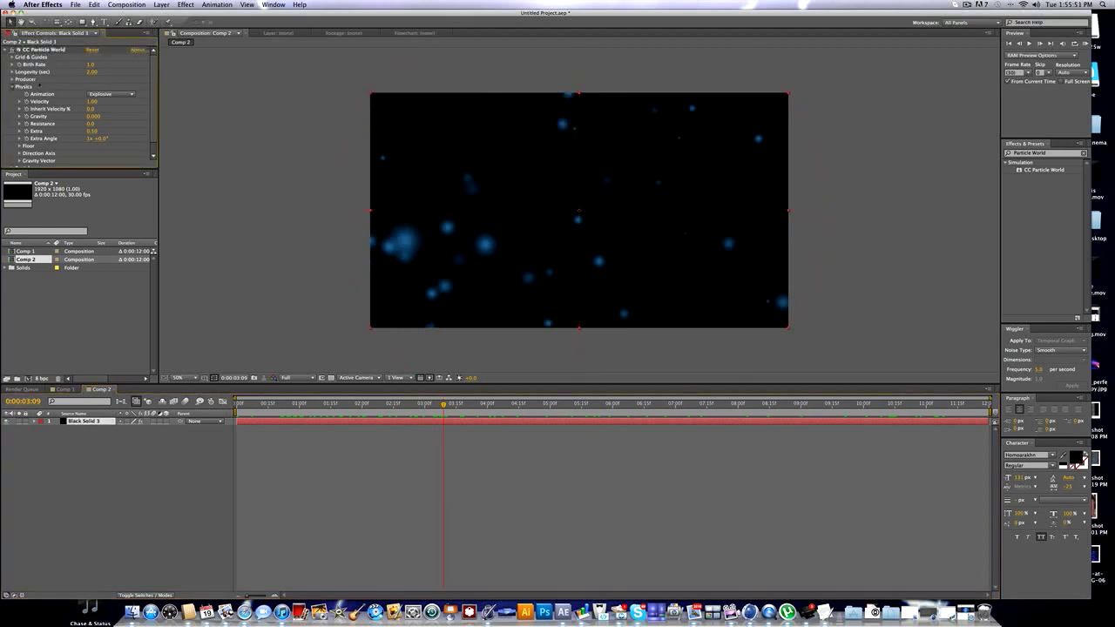
{"action": "left_click", "coordinate": [14, 87]}
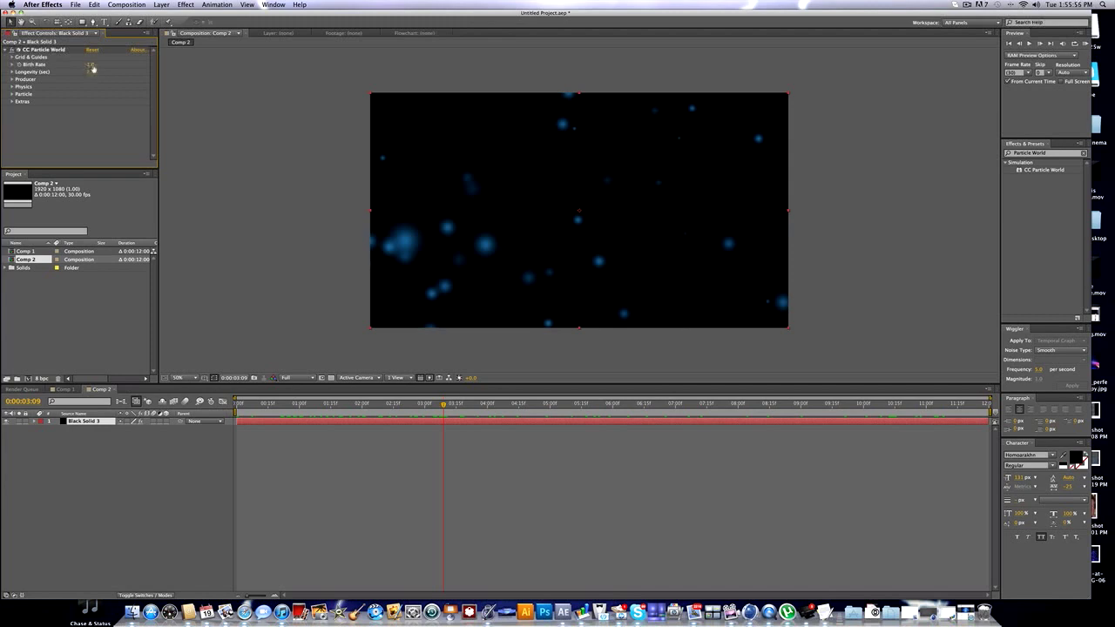
{"action": "left_click_drag", "start_coordinate": [91, 64], "coordinate": [84, 64]}
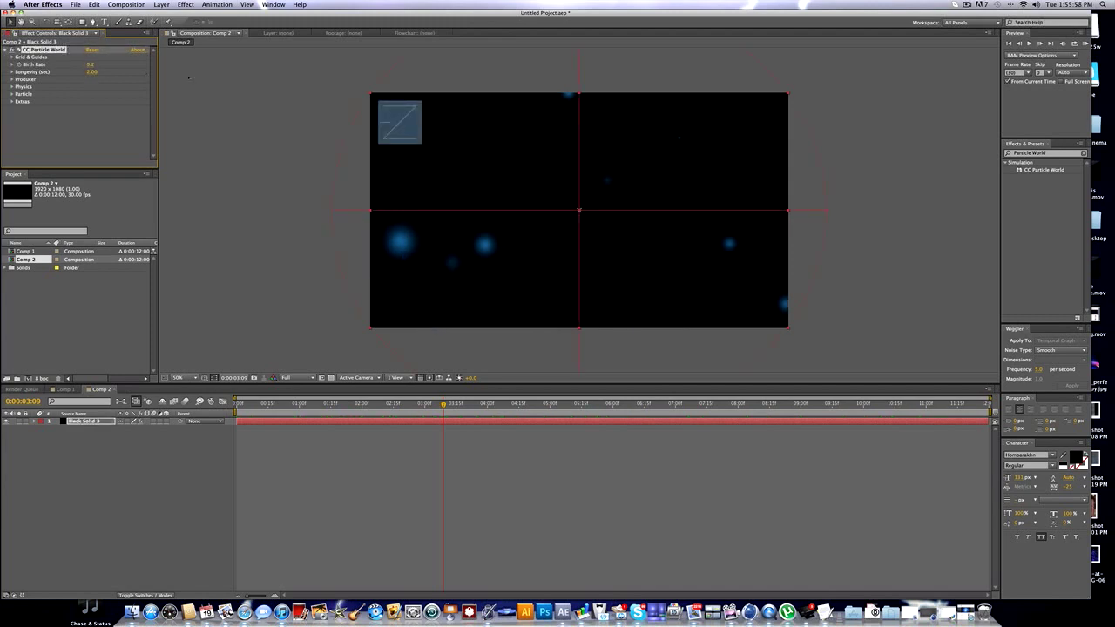
{"action": "left_click", "coordinate": [94, 71]}
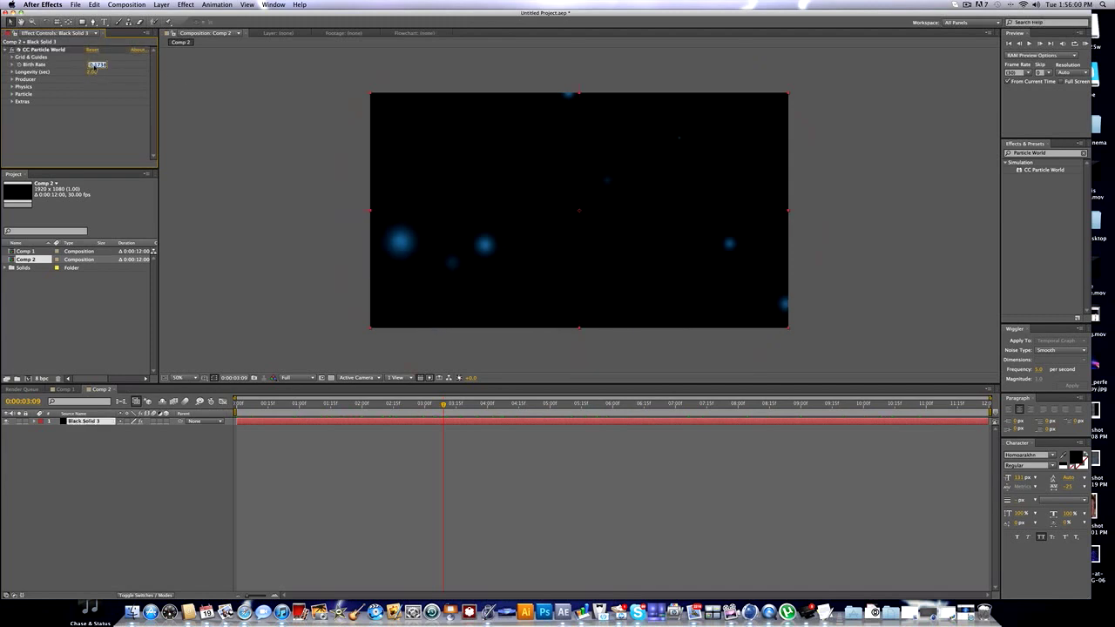
{"action": "type", "text": "2"}
{"action": "key", "text": "Return"}
{"action": "key", "text": "space"}
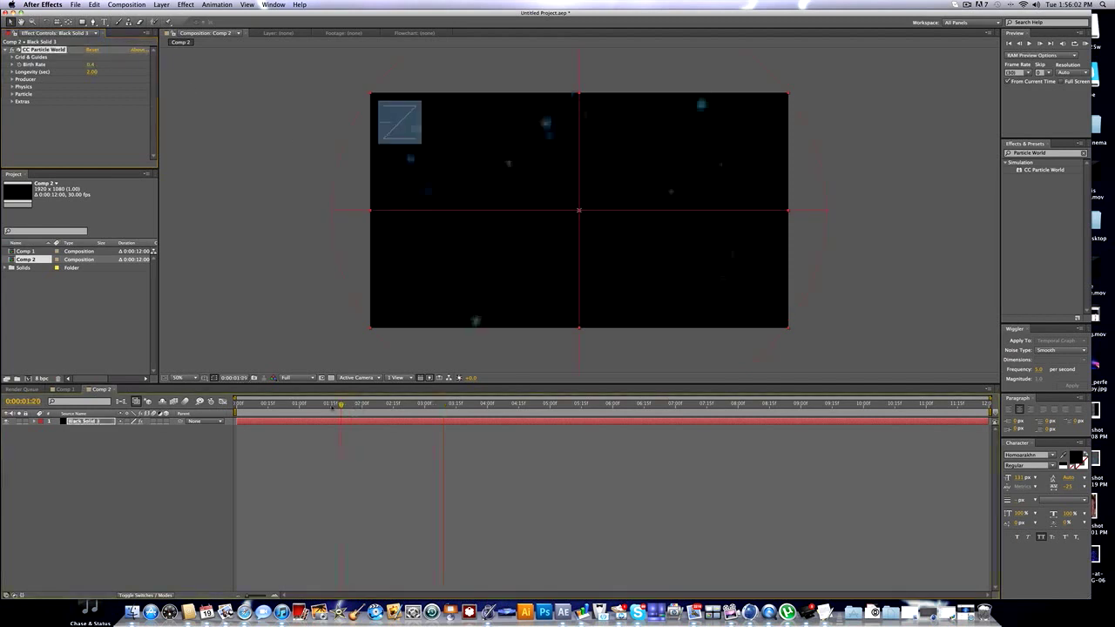